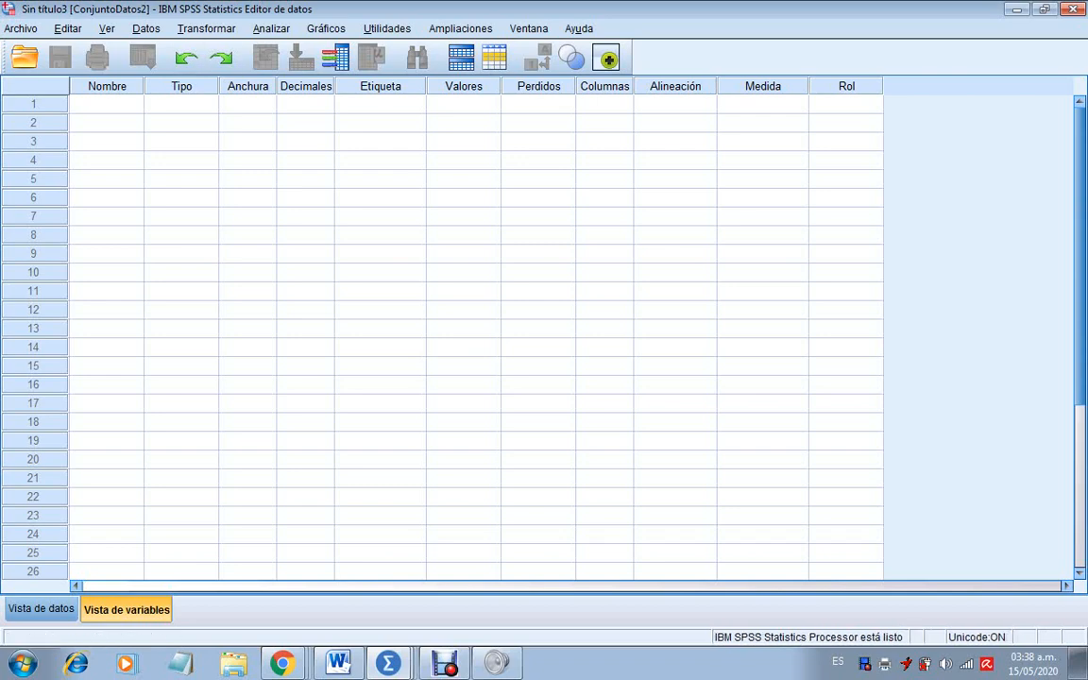
Define a numeric variable named Edad in row 2 of the variable list
left_click(106, 123)
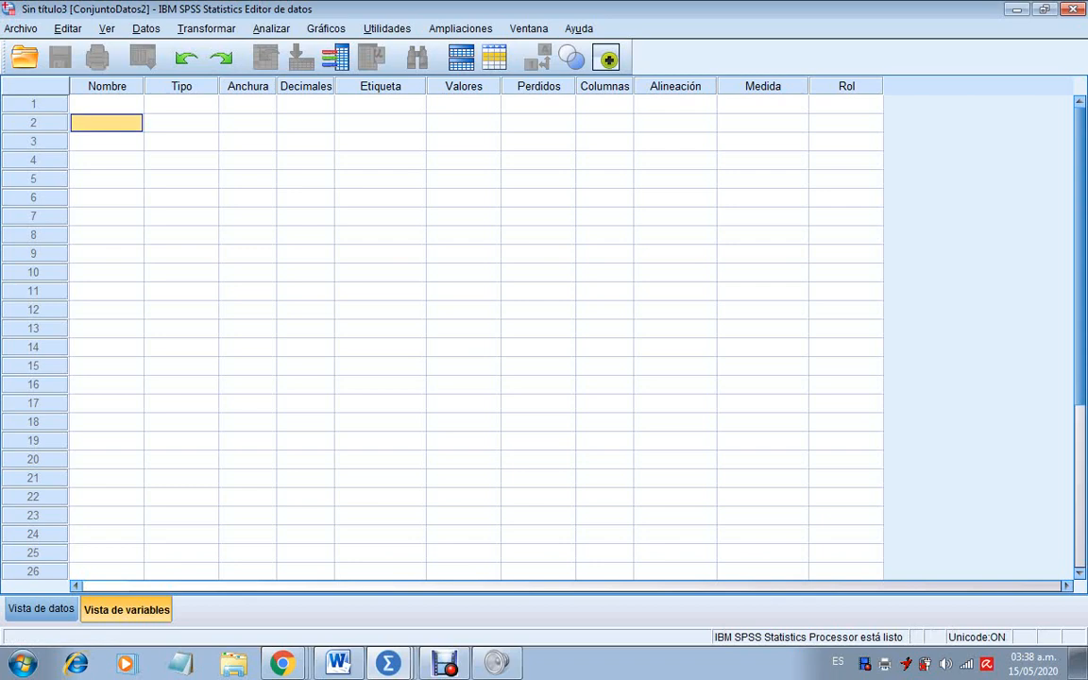
type("edad")
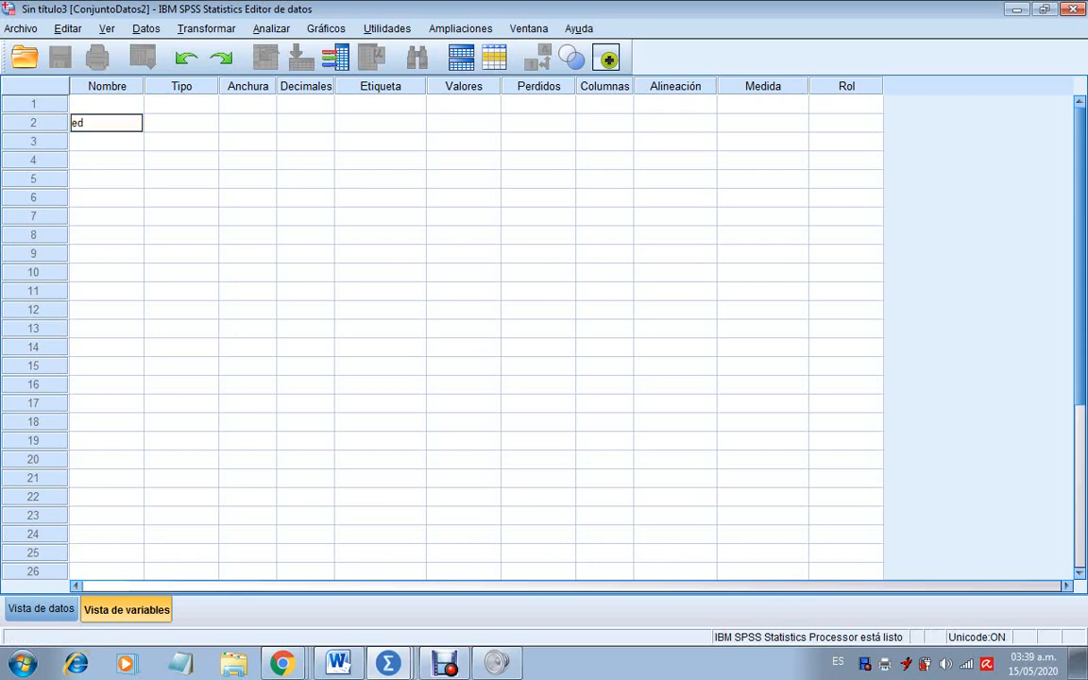
key("BackSpace")
key("BackSpace")
key("BackSpace")
key("BackSpace")
type("Edad")
key("Return")
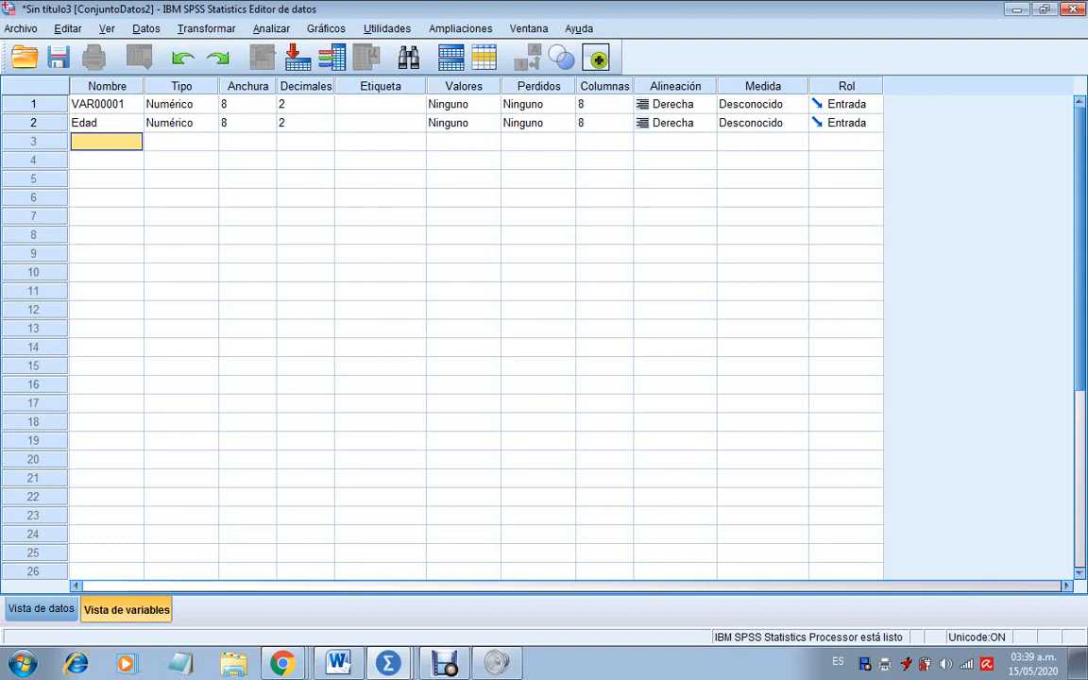
Define a variable named Género in row 3 of the variable list
type("ge")
key("BackSpace")
key("BackSpace")
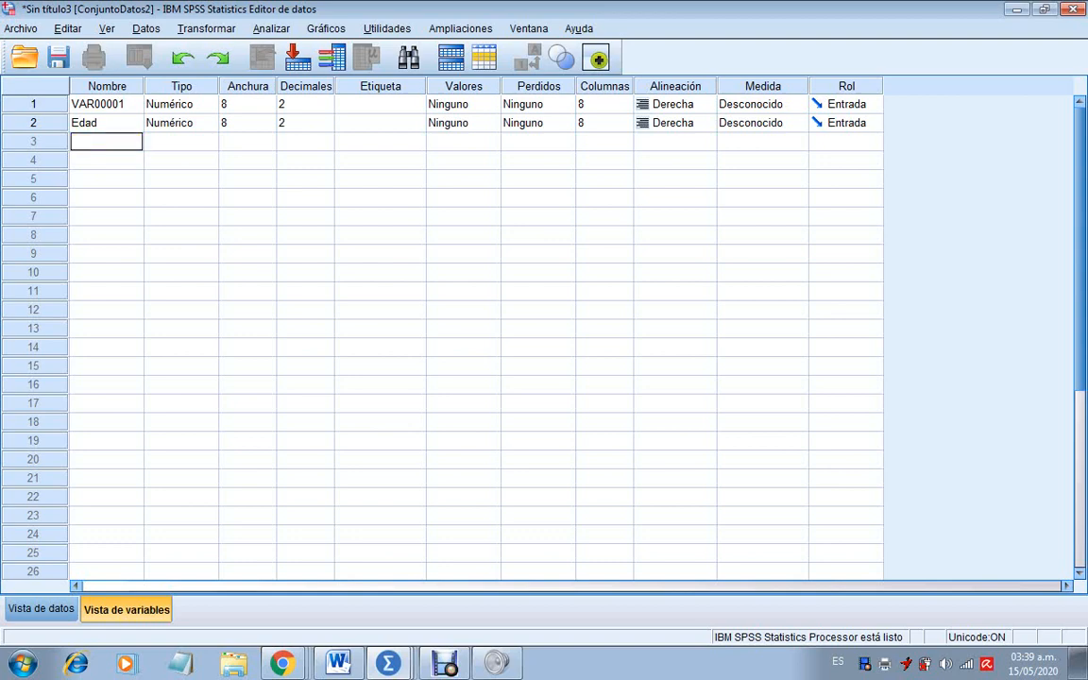
type("Género")
key("Return")
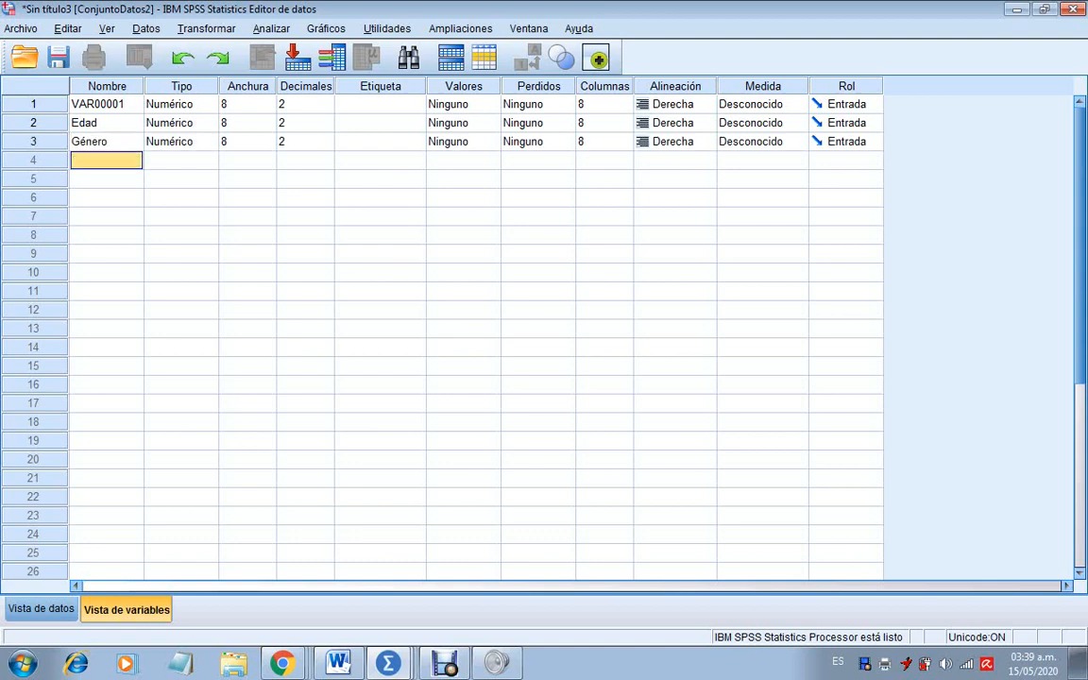
Define a variable named Notas in row 4 of the variable list
type("No")
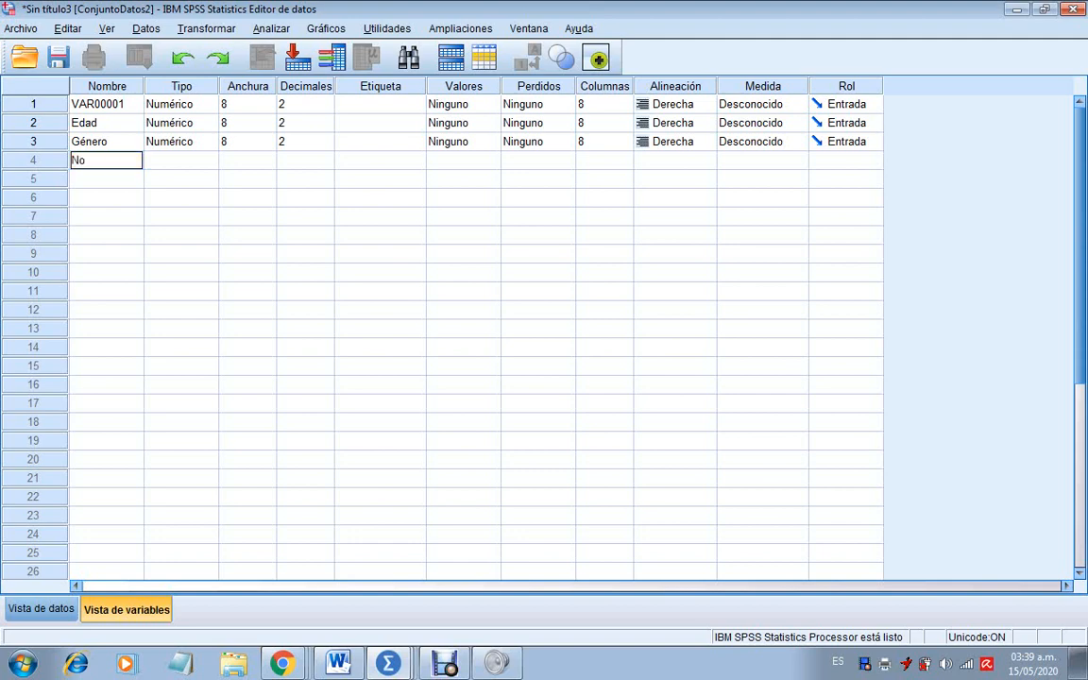
type("tas")
key("Return")
key("Return")
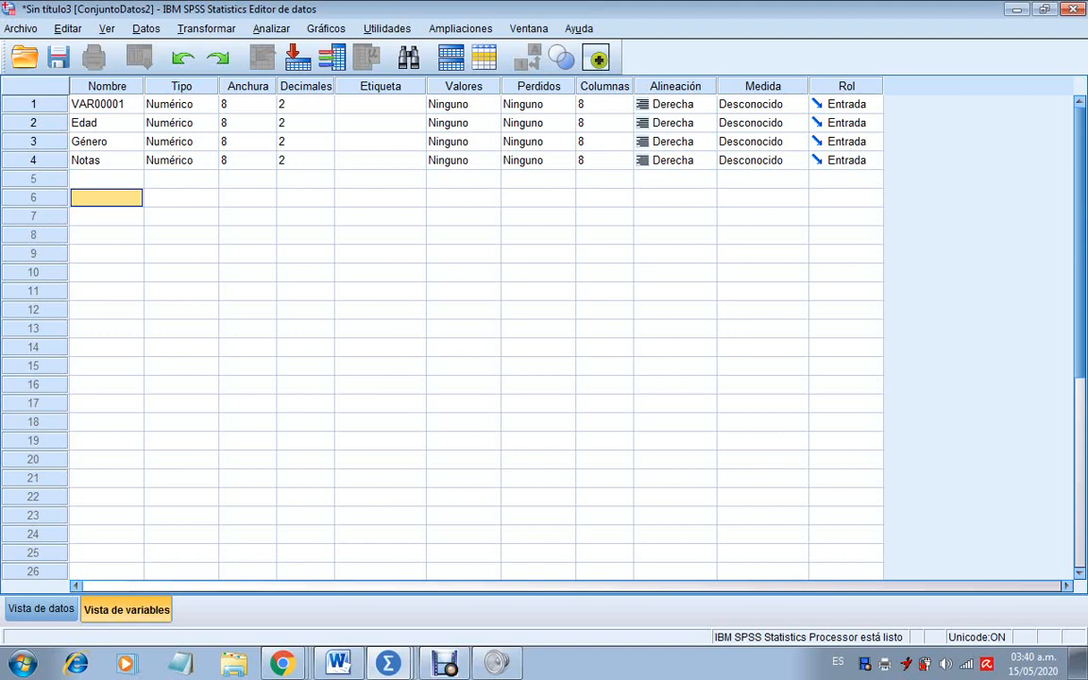
Rename the variable in row 1 as ID
left_click(107, 105)
key("BackSpace")
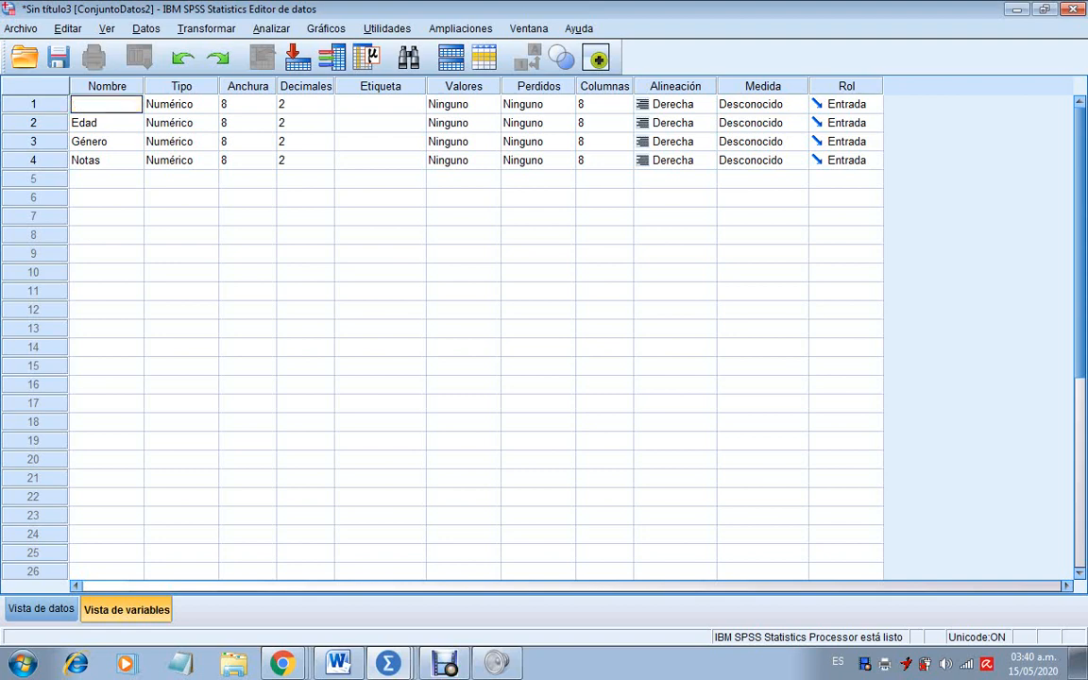
type("ID")
left_click(107, 197)
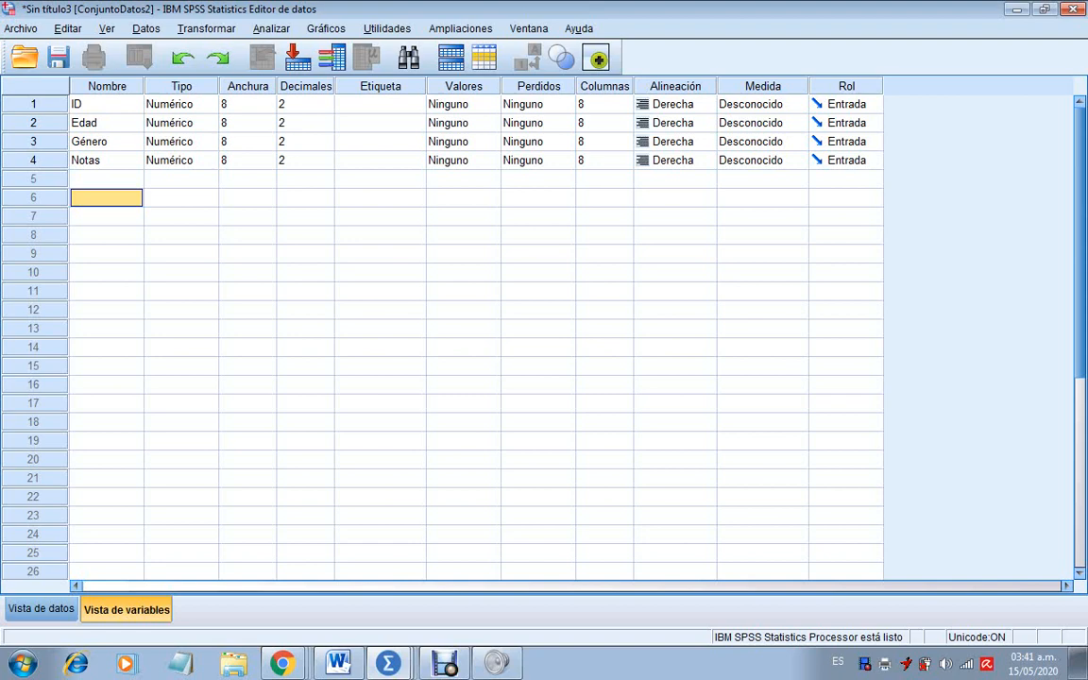
Review the data type assigned to each of the variables ID, Edad, Género and Notas
left_click(179, 104)
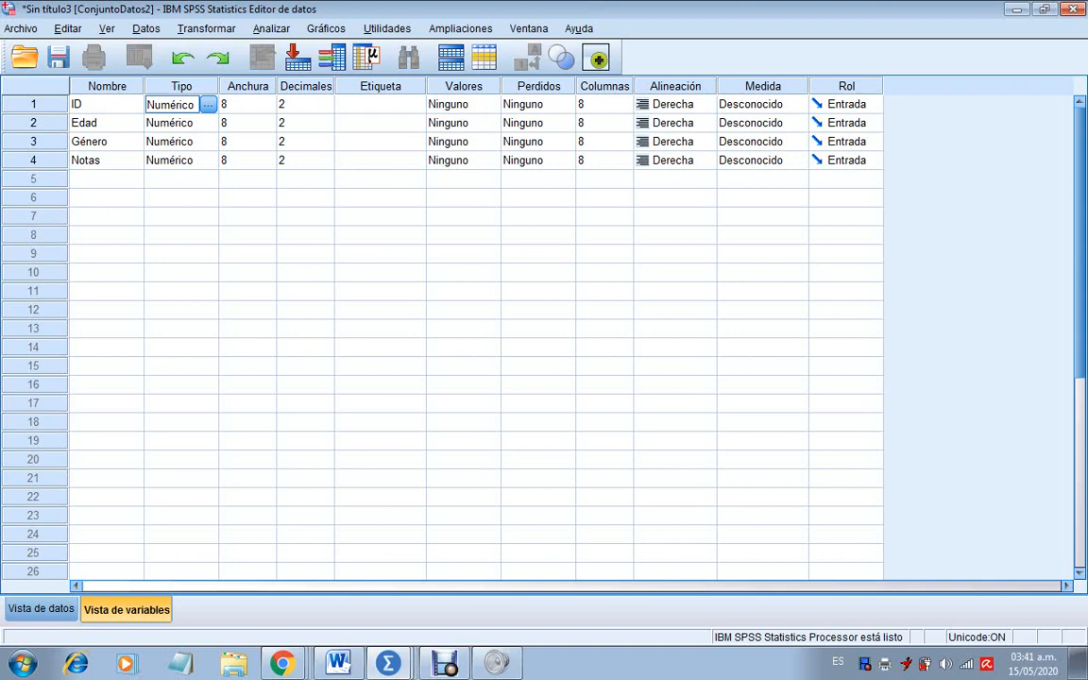
left_click(171, 123)
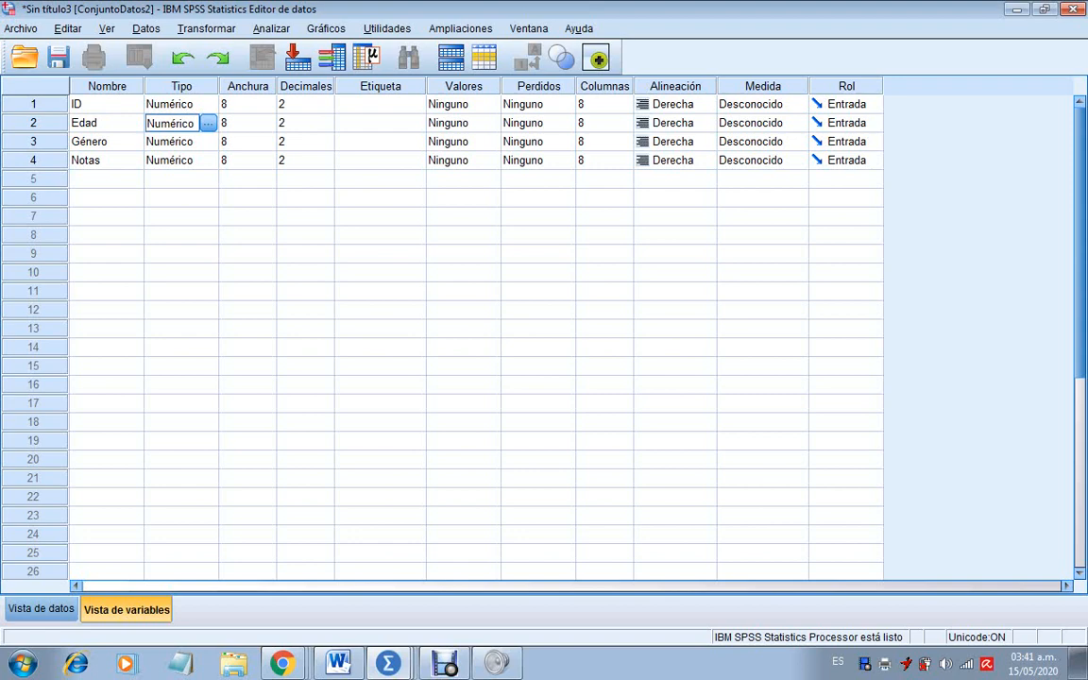
left_click(106, 142)
left_click(170, 142)
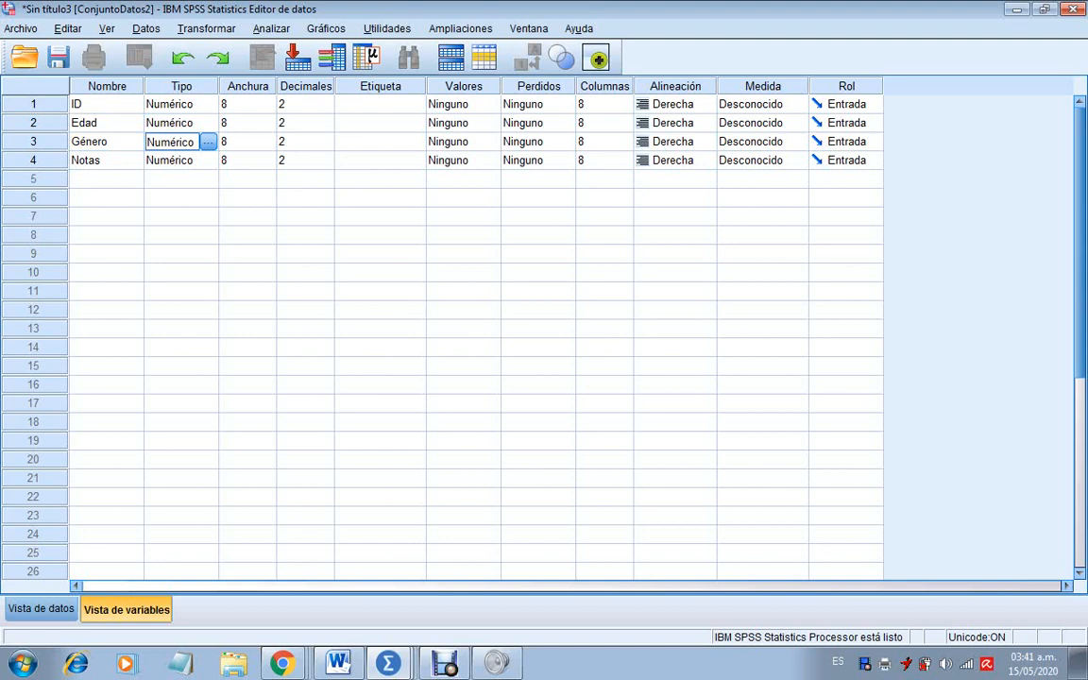
left_click(106, 161)
left_click(172, 160)
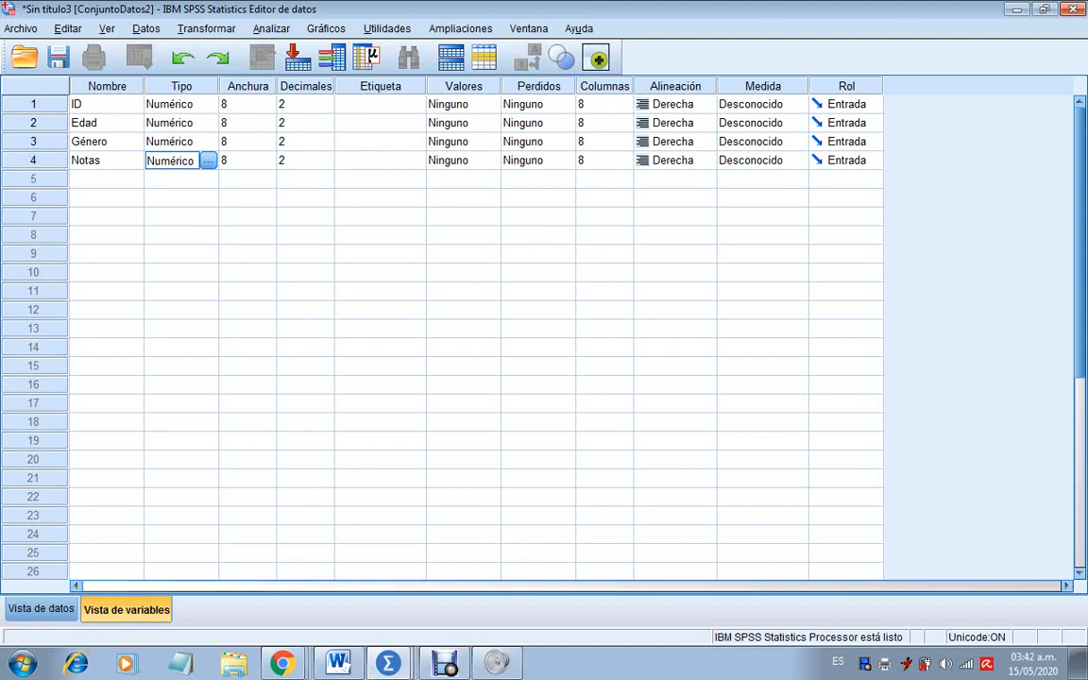
Set the number of decimals to 0 for the variables ID, Género and Notas
left_click(305, 105)
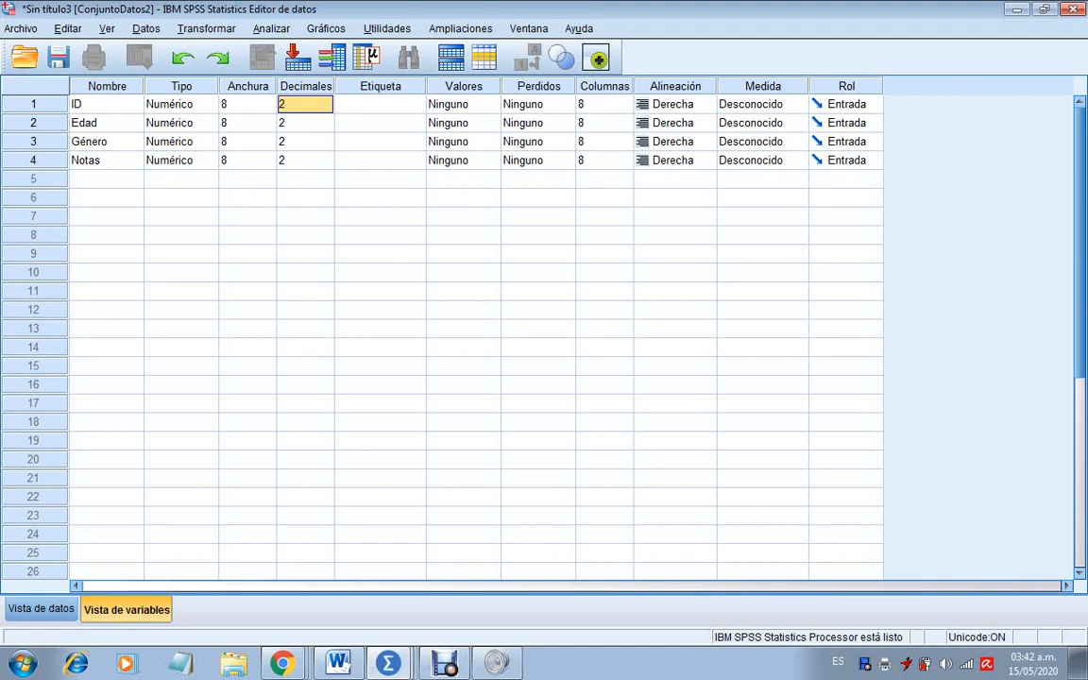
left_click(307, 105)
double_click(327, 108)
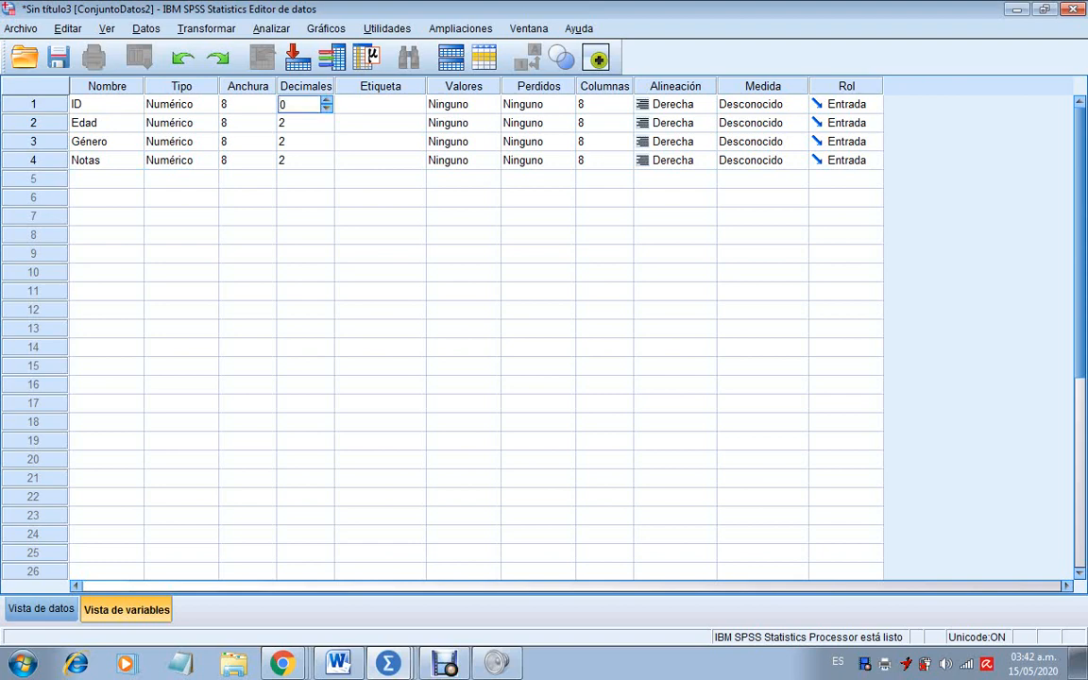
left_click(322, 124)
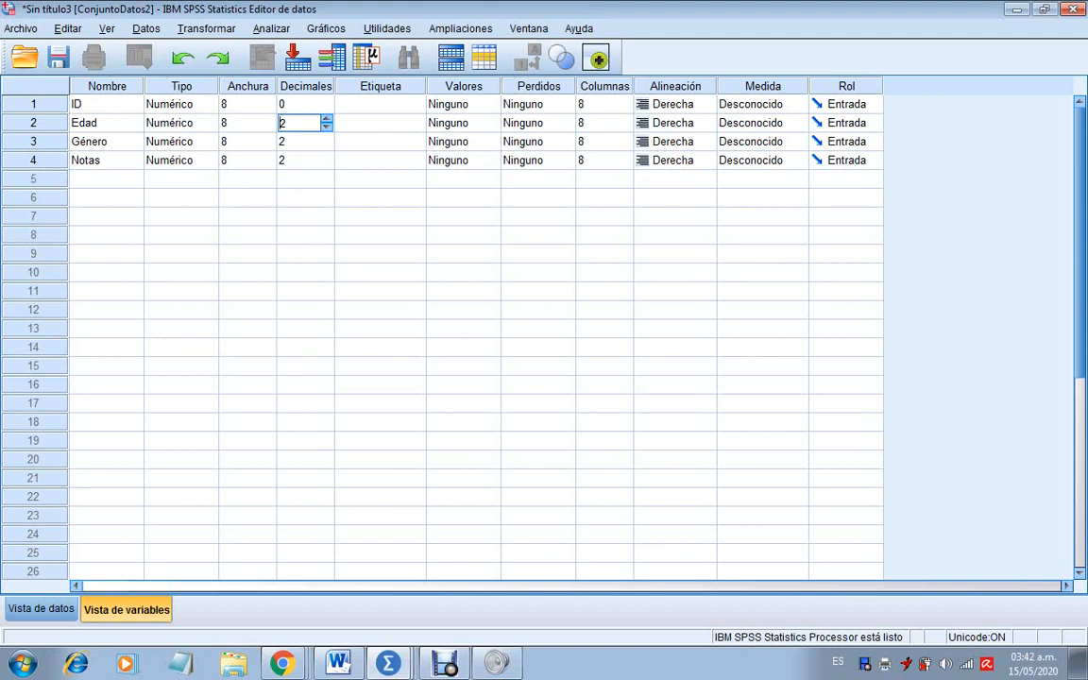
left_click(299, 141)
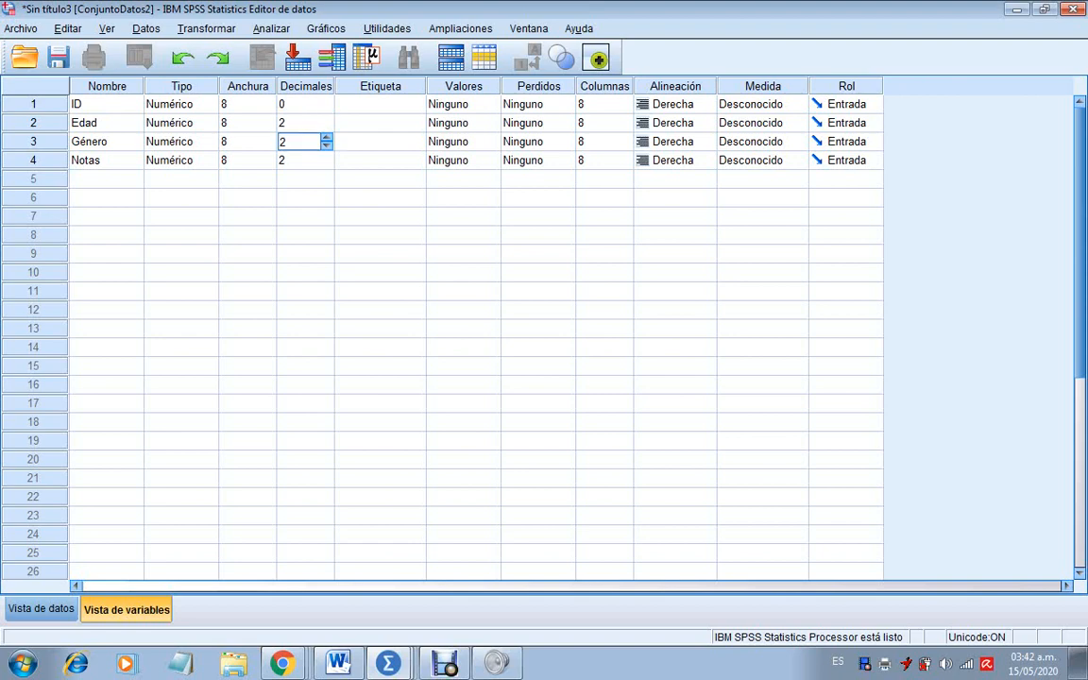
type("0")
left_click(298, 161)
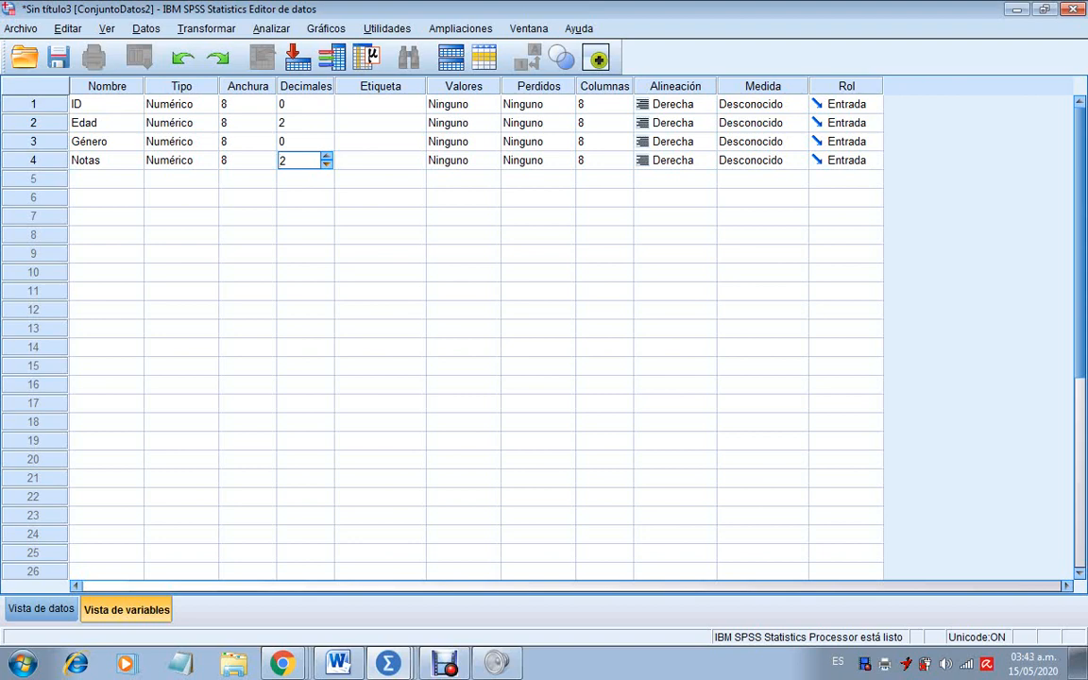
key("Down")
key("Down")
Widen the Etiqueta column and label the ID variable "Identificador de encuestas"
left_click_drag(426, 85, 579, 86)
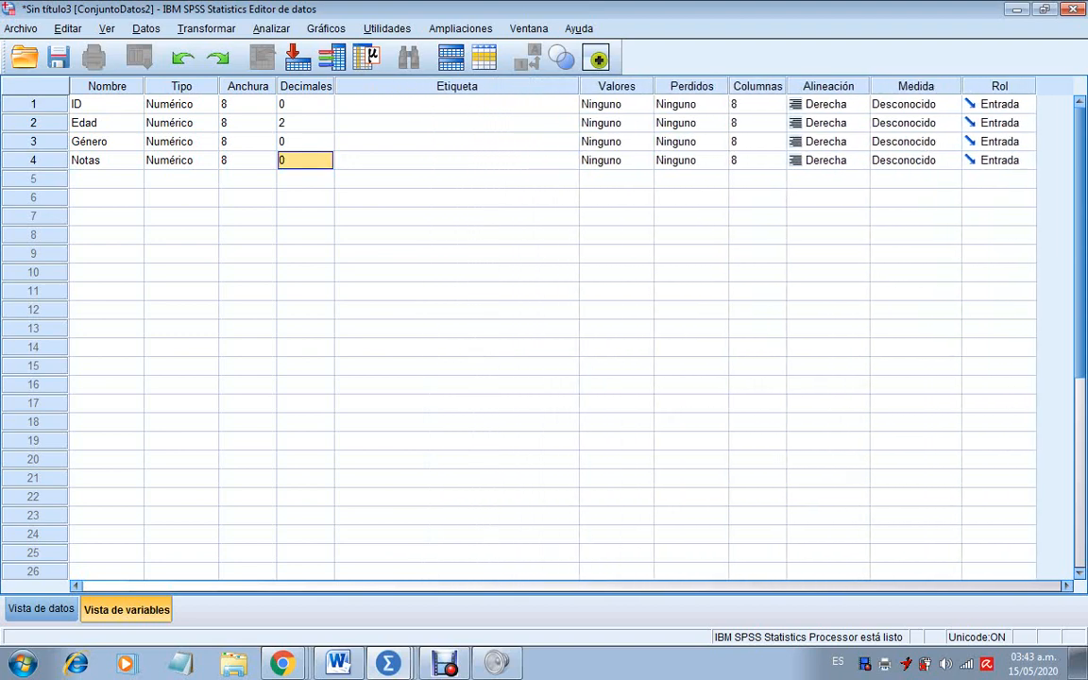
left_click(456, 105)
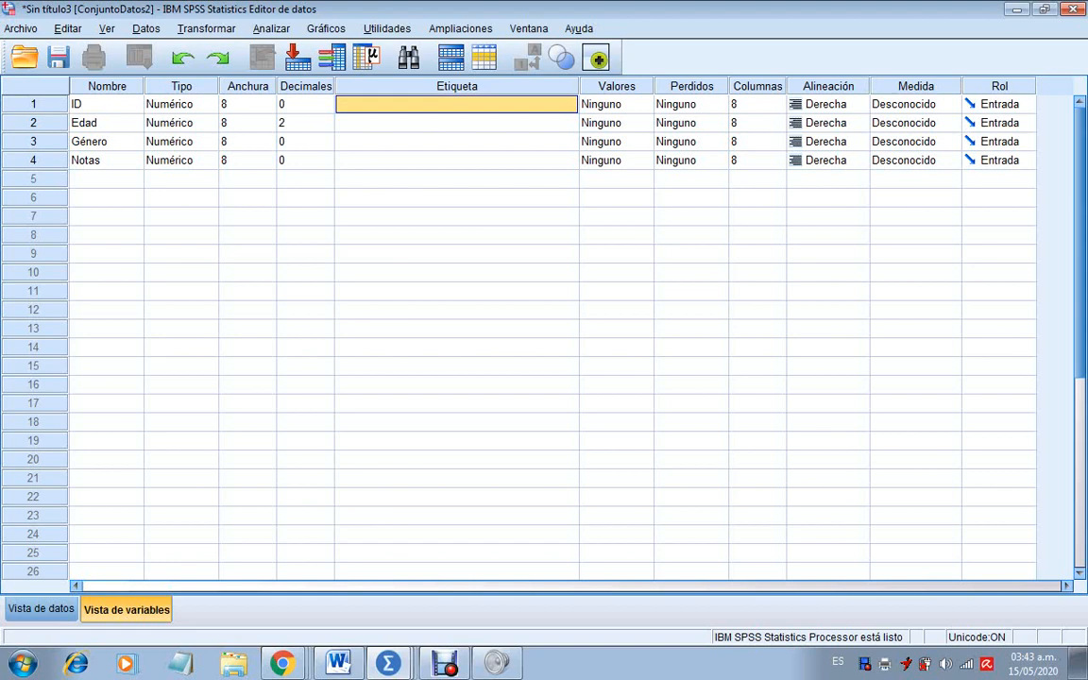
left_click(106, 104)
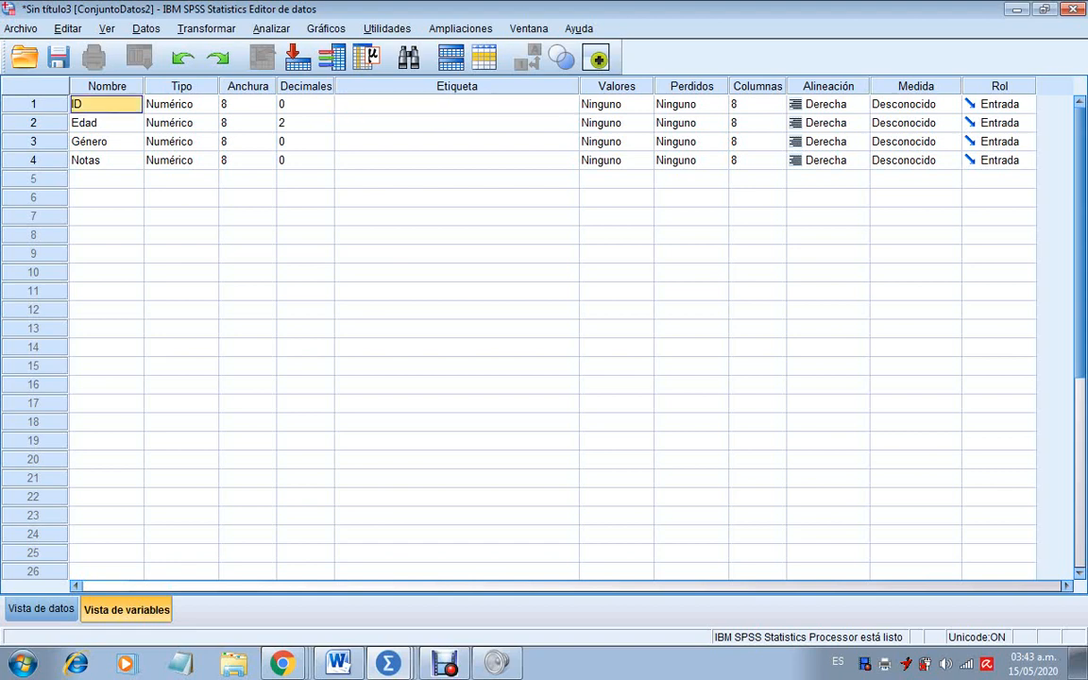
left_click(456, 104)
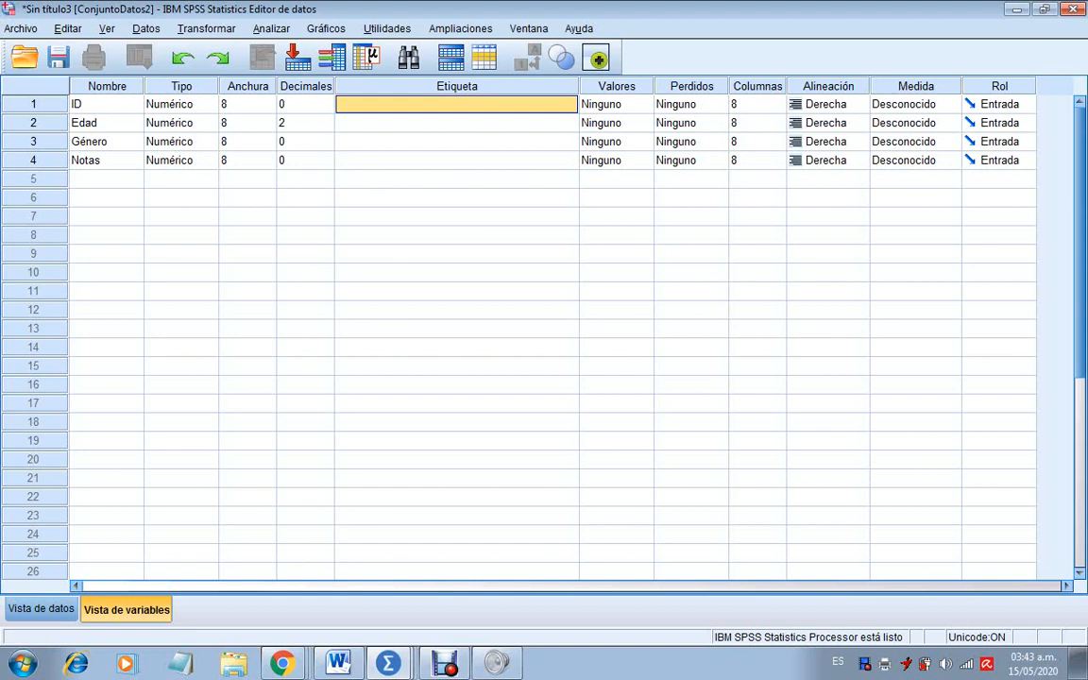
key("F2")
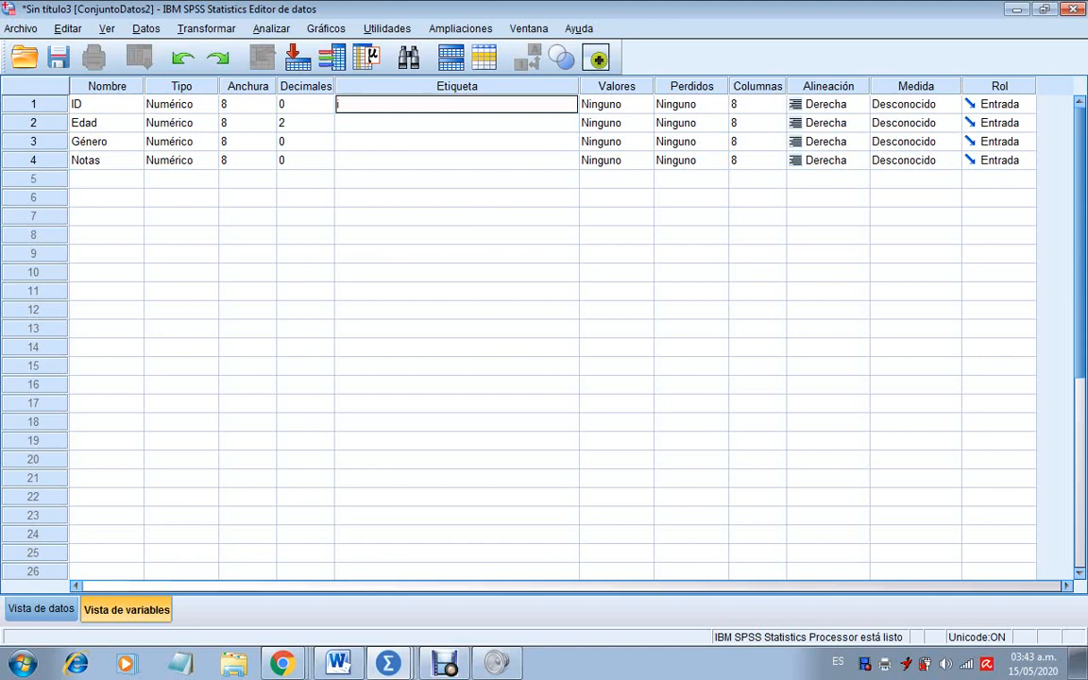
type("Identificador de encuestas")
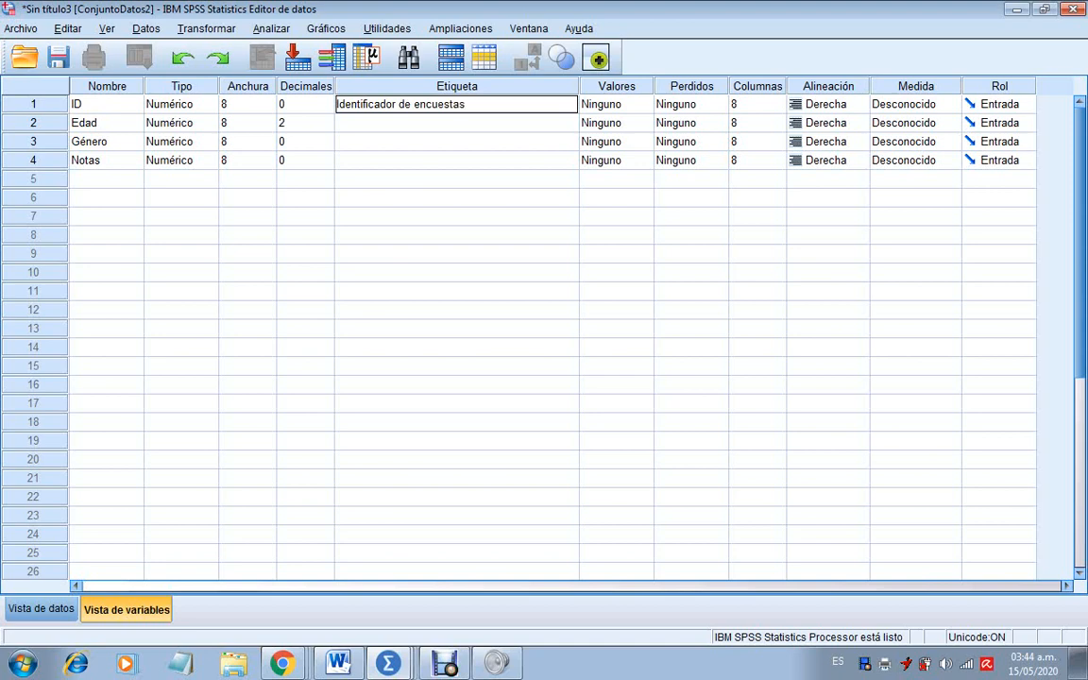
key("Return")
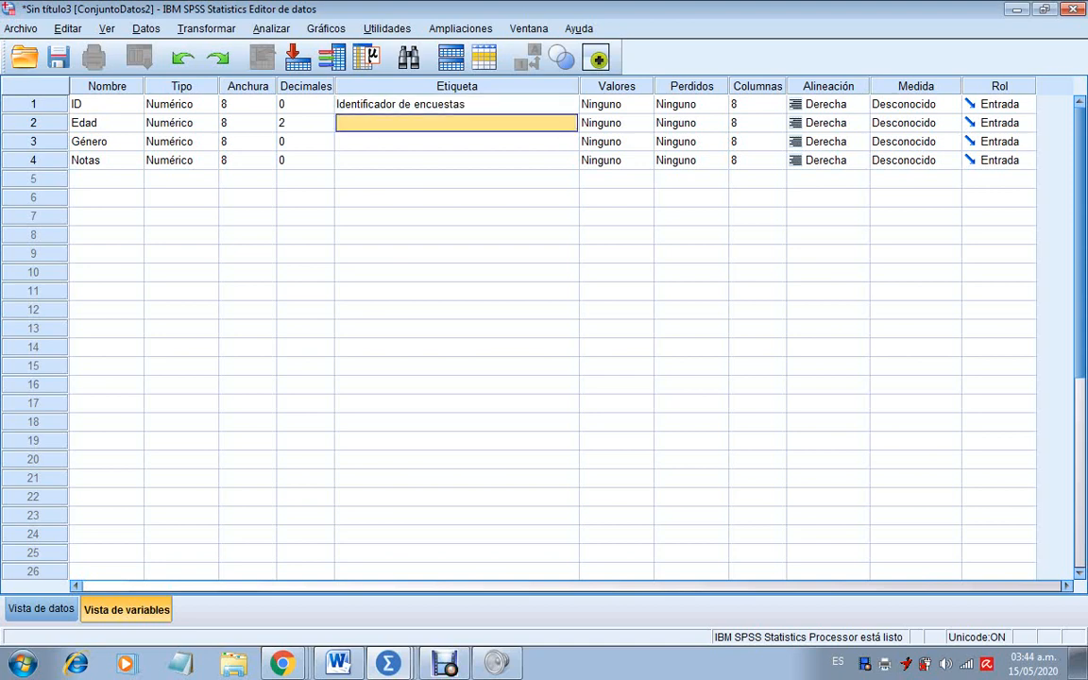
Label the Edad variable "Edad de los estudiantes"
type("E")
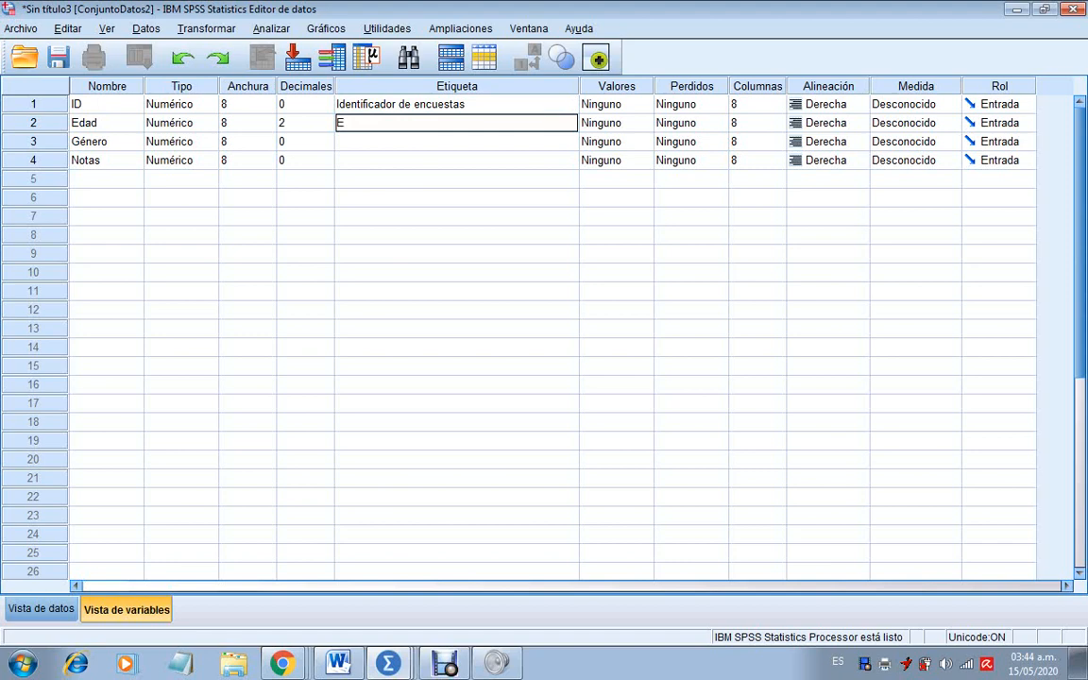
type("dad  de los estudiantes")
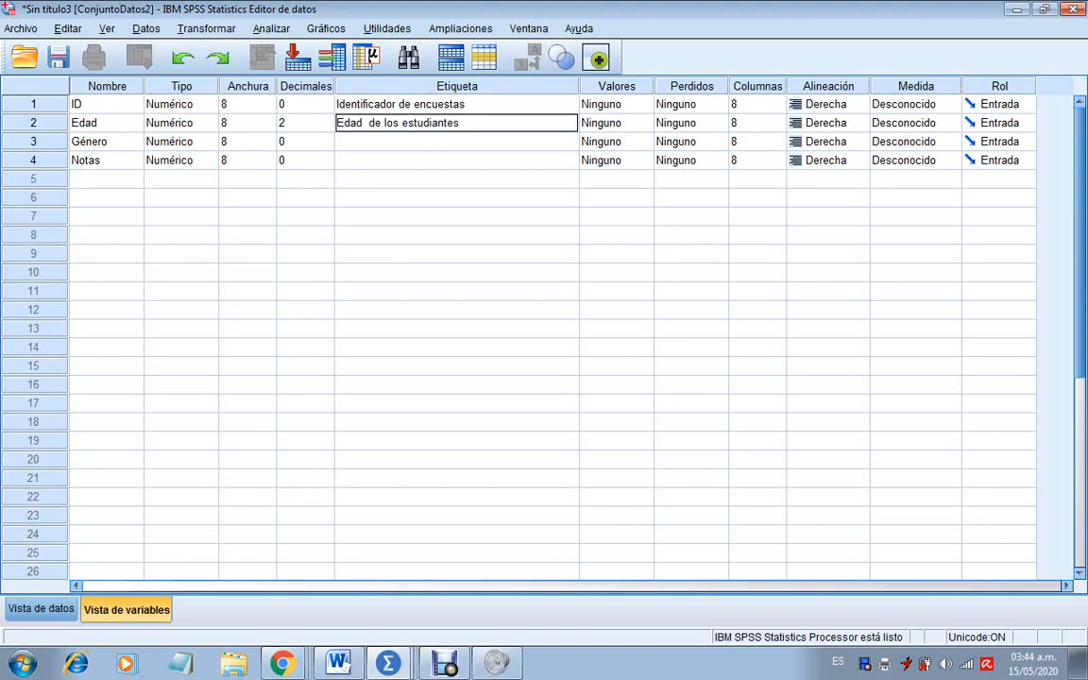
key("Return")
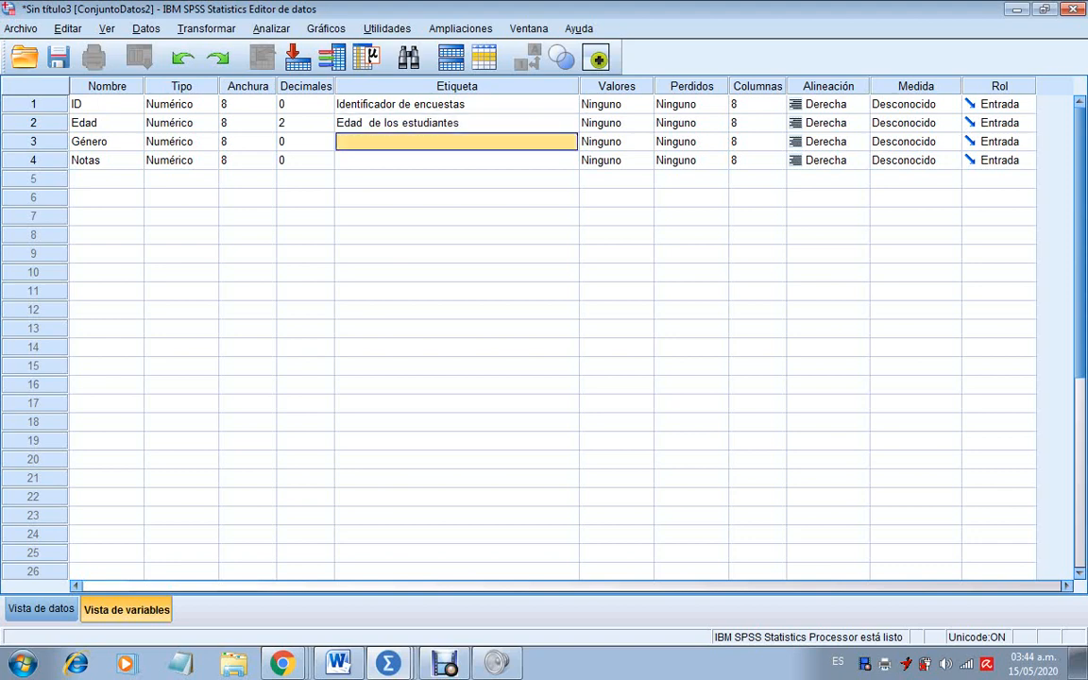
Label the Género variable "Género de los estudiantes"
type("Gen")
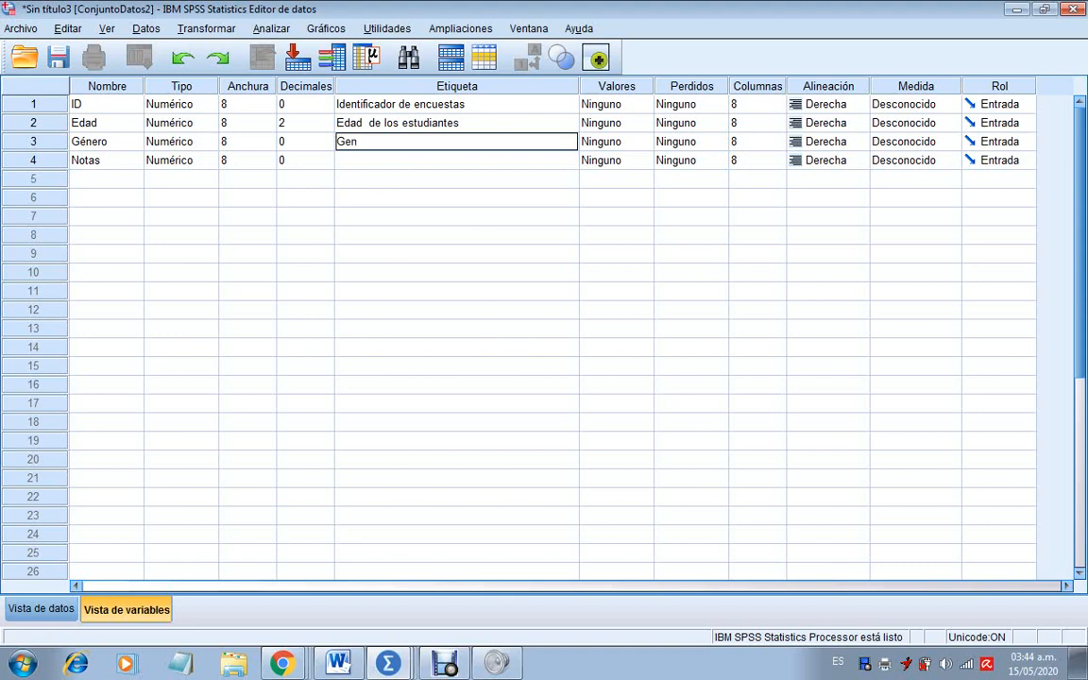
type("ero")
key("BackSpace")
key("BackSpace")
key("BackSpace")
key("BackSpace")
key("BackSpace")
type("éero")
key("BackSpace")
key("BackSpace")
type("nero de los estudiantes")
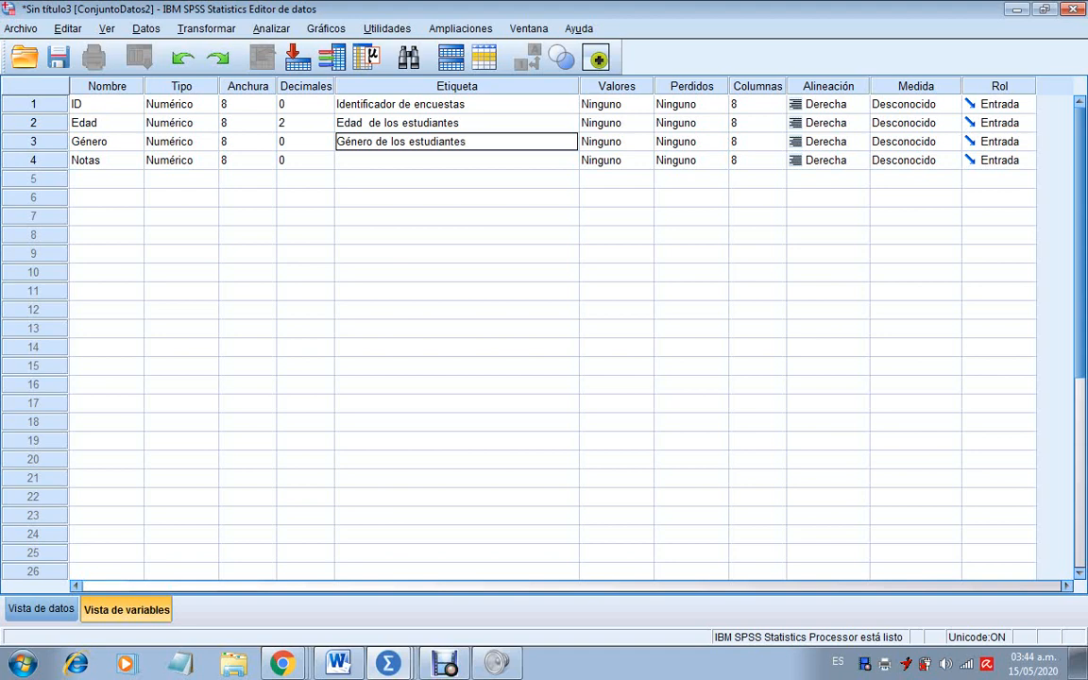
key("Return")
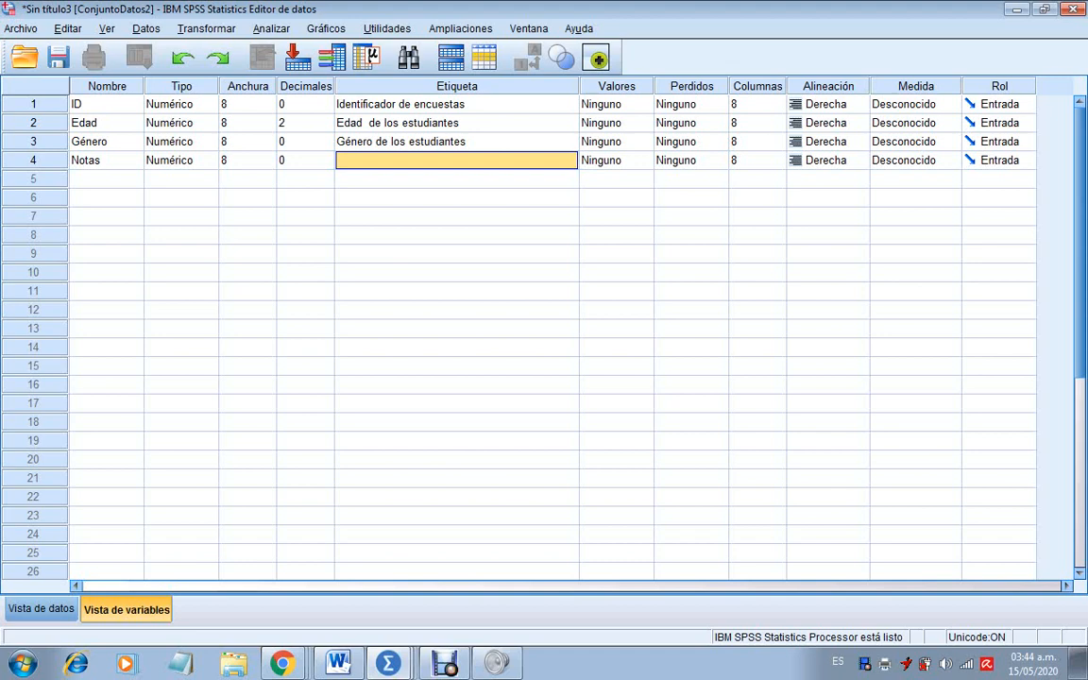
Label the Notas variable "Notas finales de la materia"
type("notas")
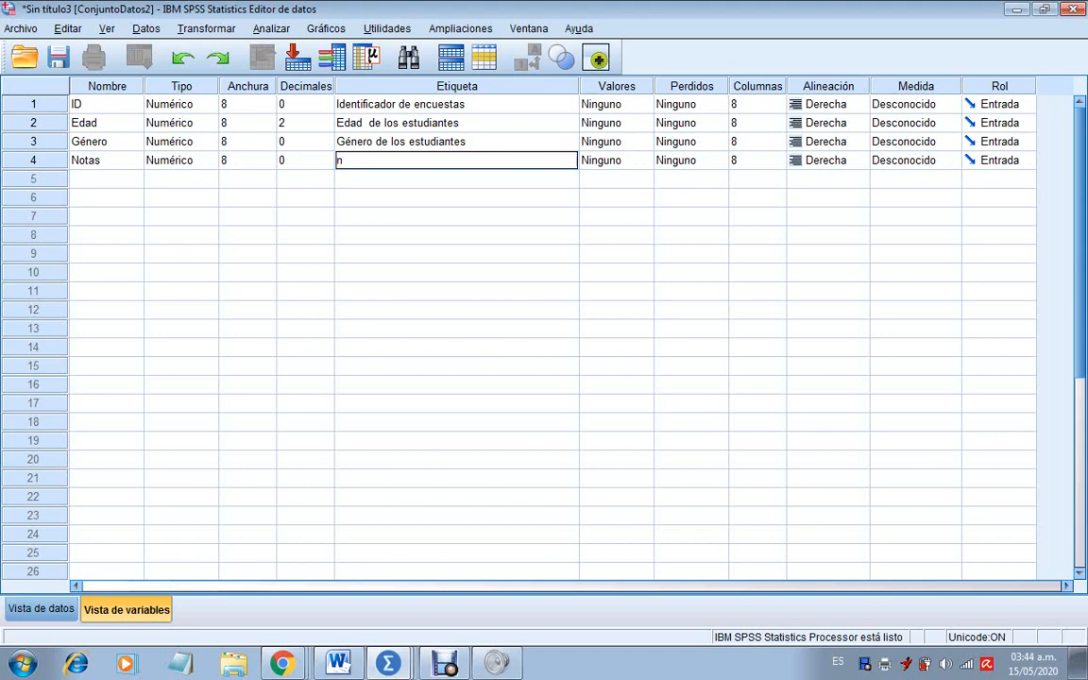
key("BackSpace")
key("BackSpace")
key("BackSpace")
key("BackSpace")
key("BackSpace")
type("Notas finales de la materia")
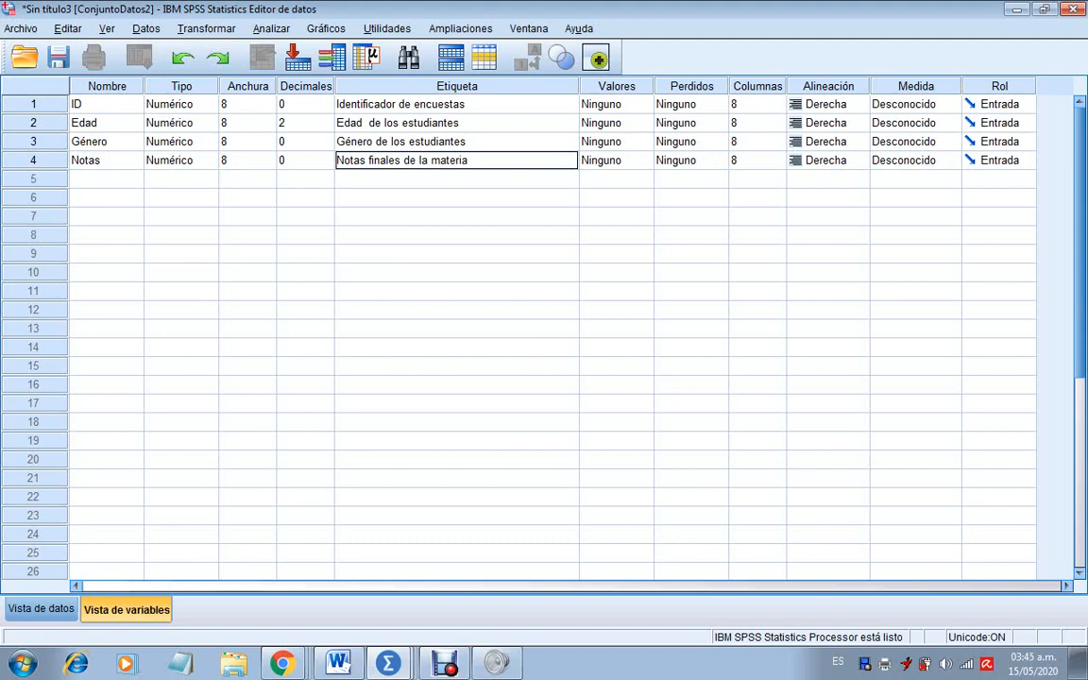
Add the value label 1 = "Mujer" to the Género variable
left_click(607, 105)
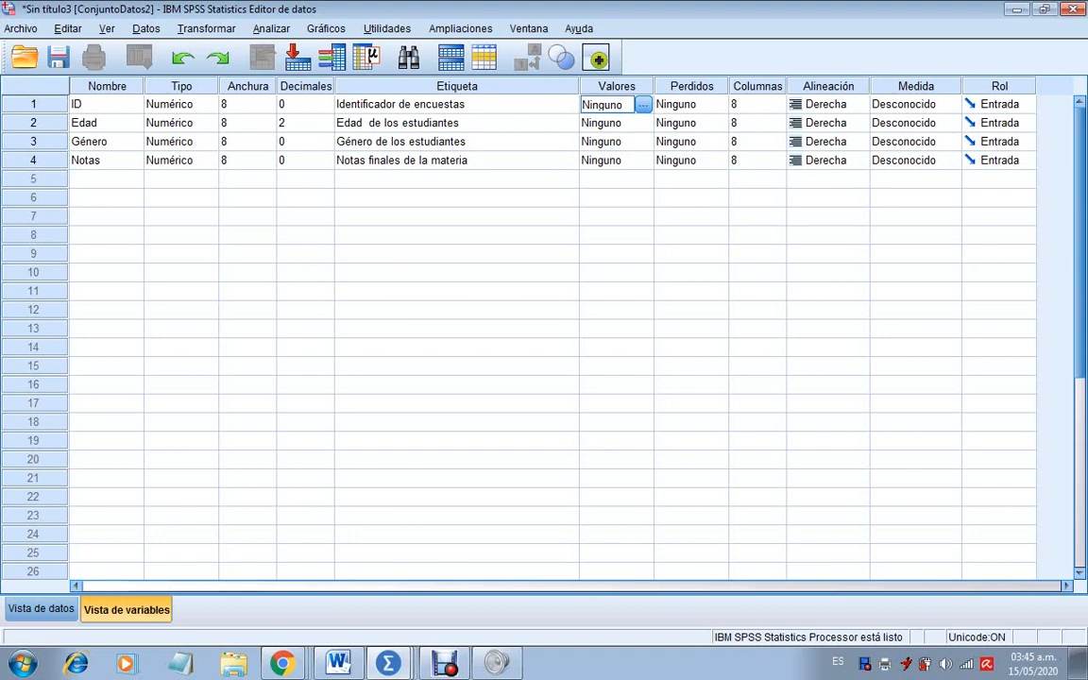
left_click(606, 123)
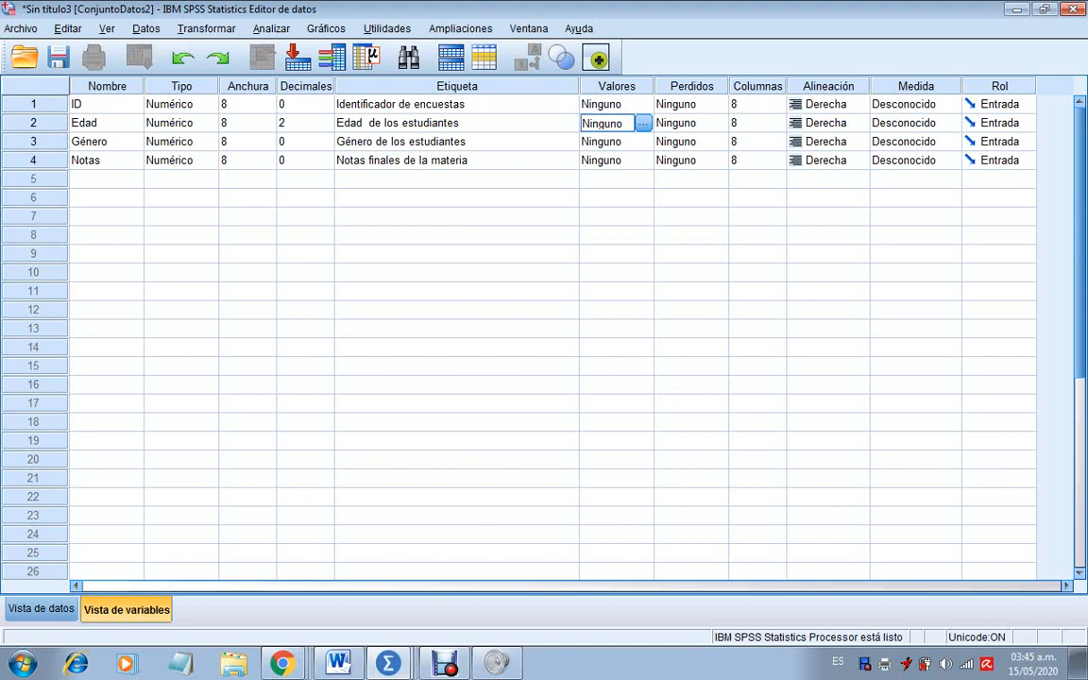
left_click(606, 142)
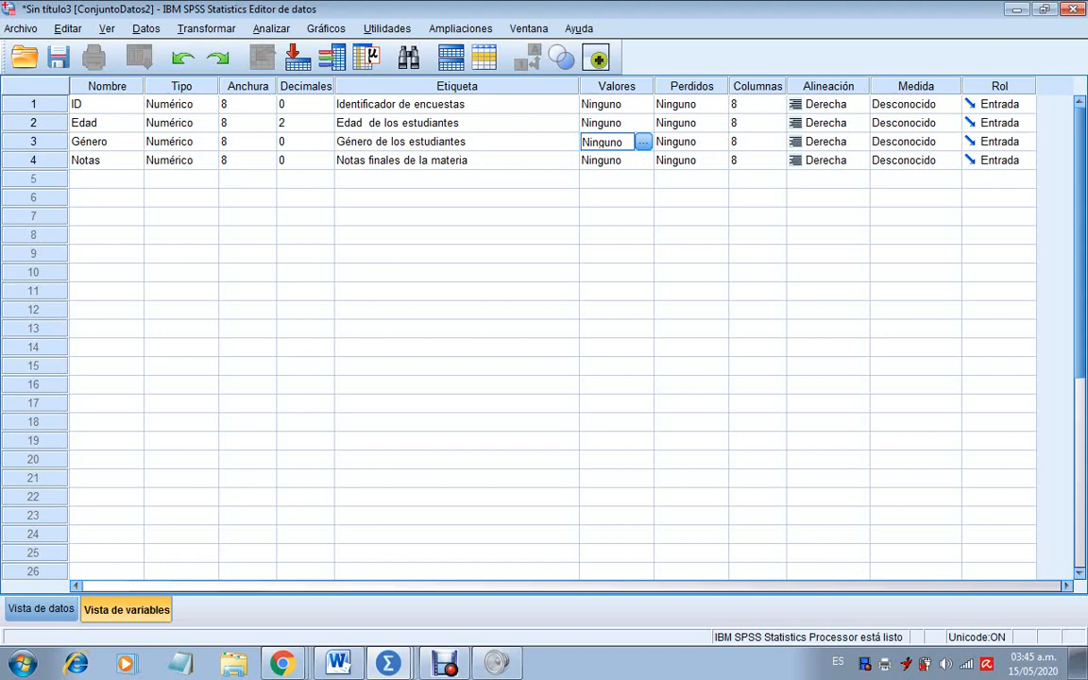
left_click(642, 142)
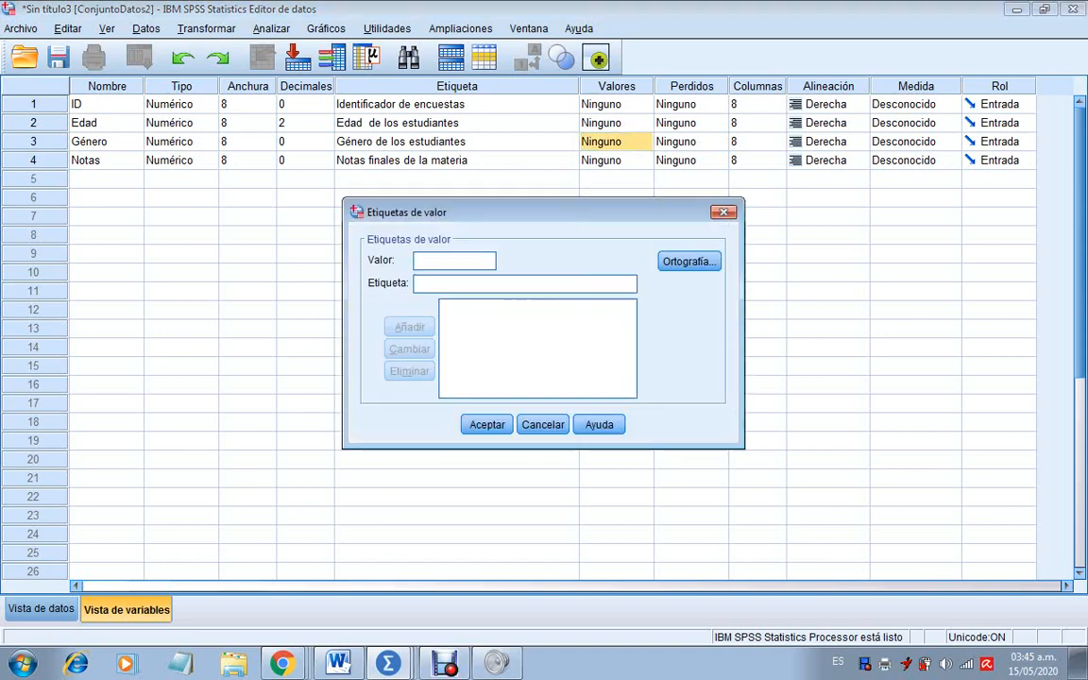
type("1")
left_click(491, 283)
type("m")
key("BackSpace")
type("M")
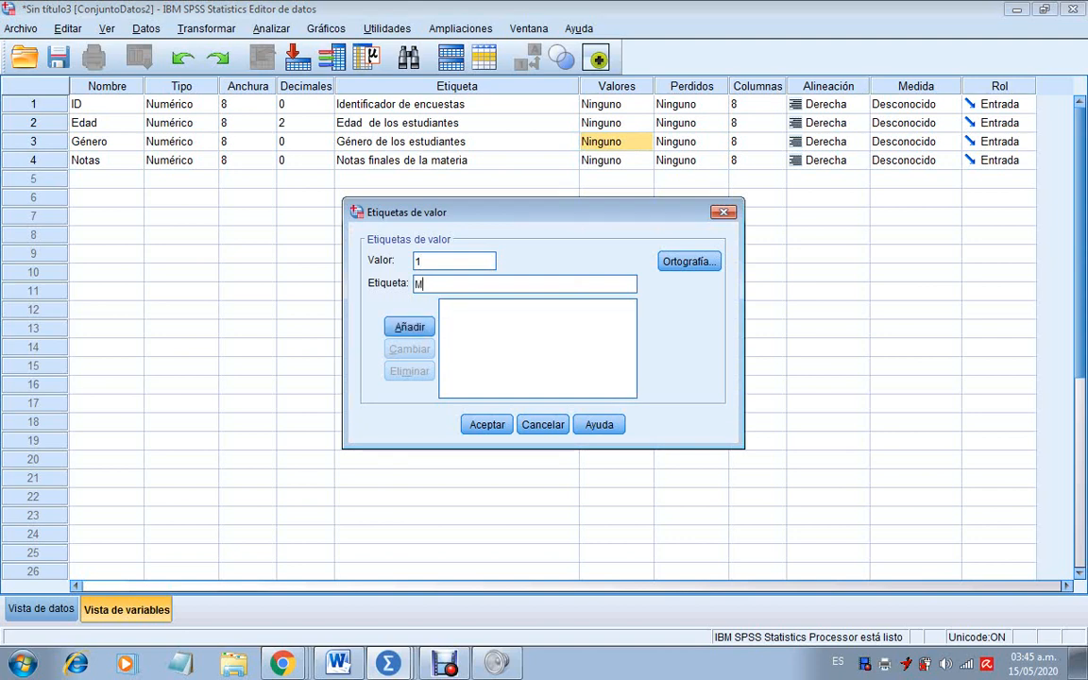
type("ujer")
key("Tab")
key("Return")
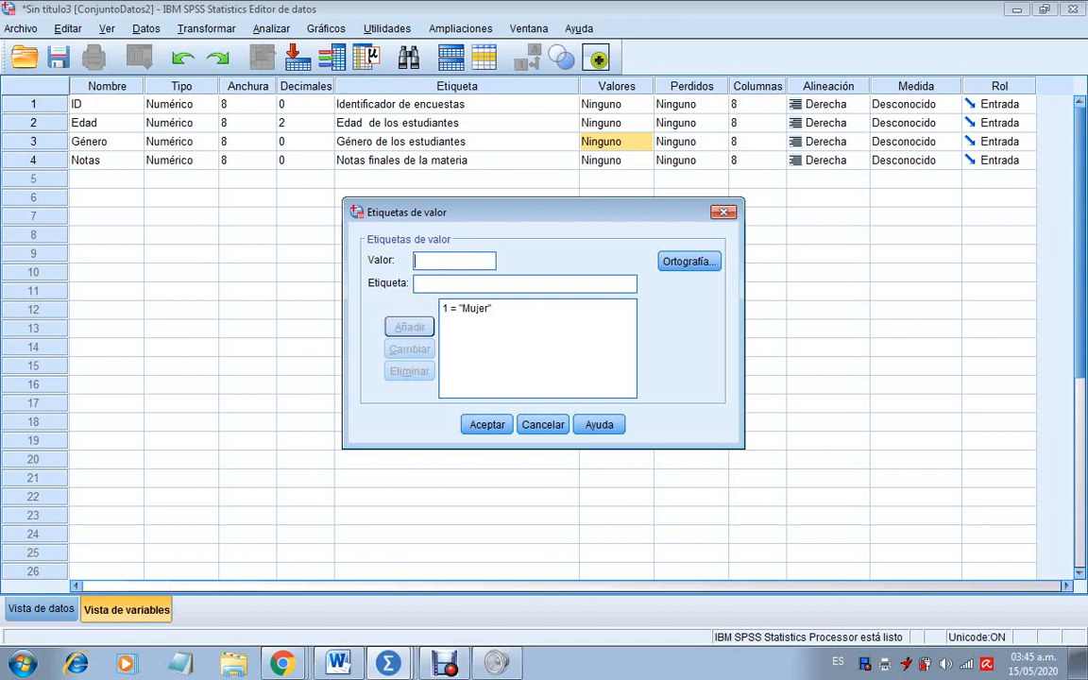
Add the value label 2 = "Hombre" for Género and accept its value labels
type("2")
key("Tab")
type("Ho")
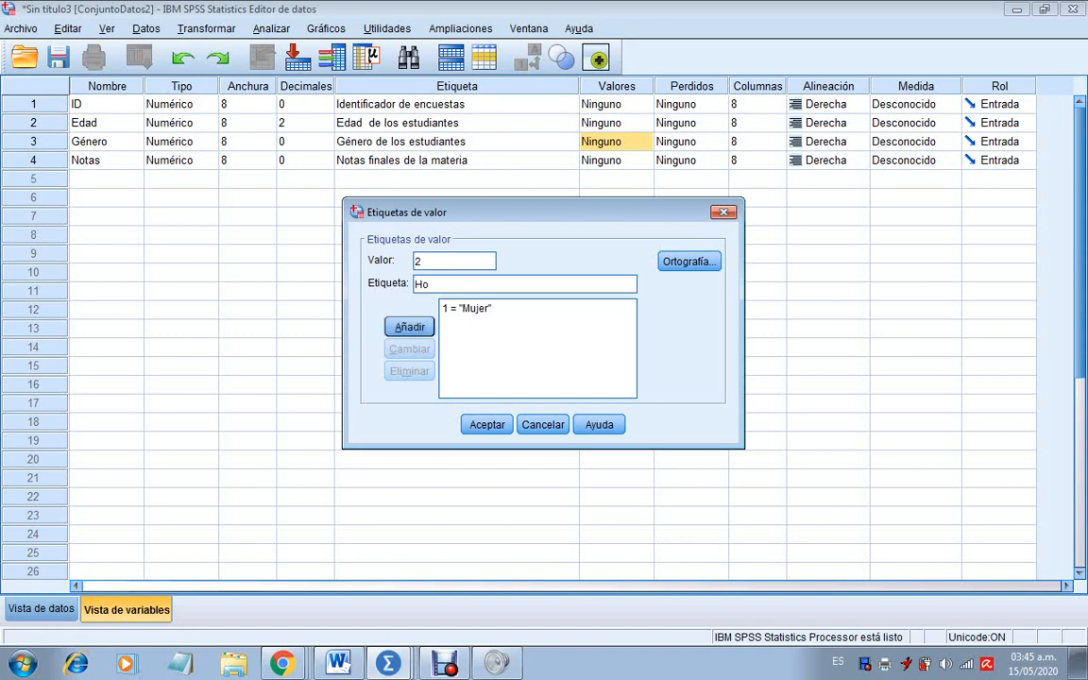
type("mbre")
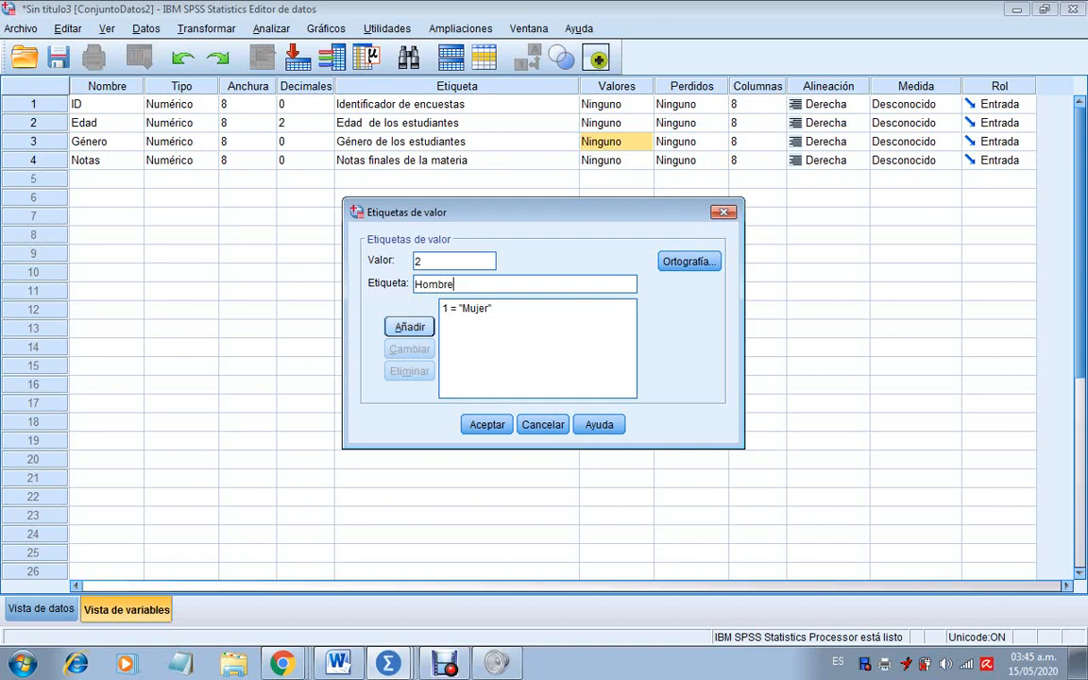
key("Return")
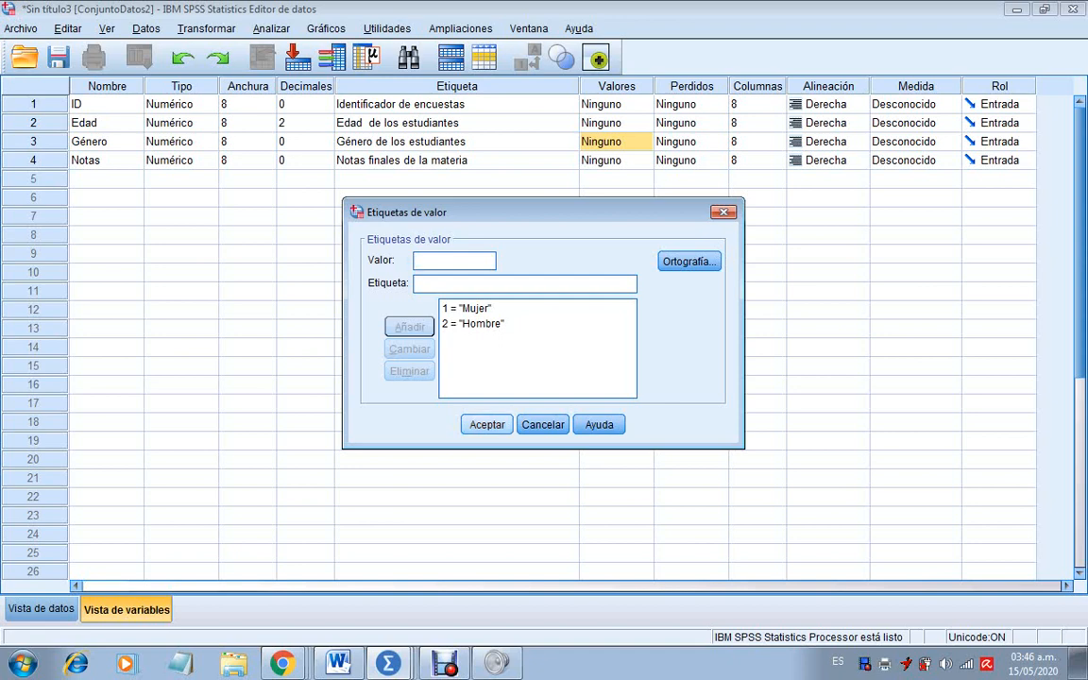
left_click(487, 424)
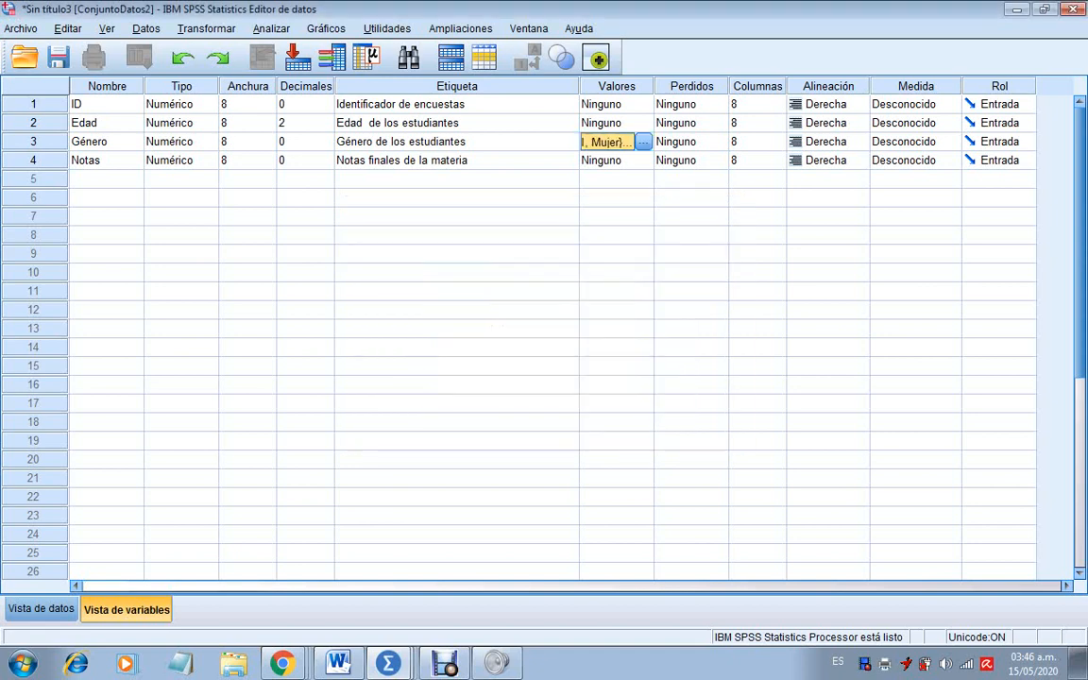
Add the value label 1 = "nota baja" to the Notas variable
left_click(607, 161)
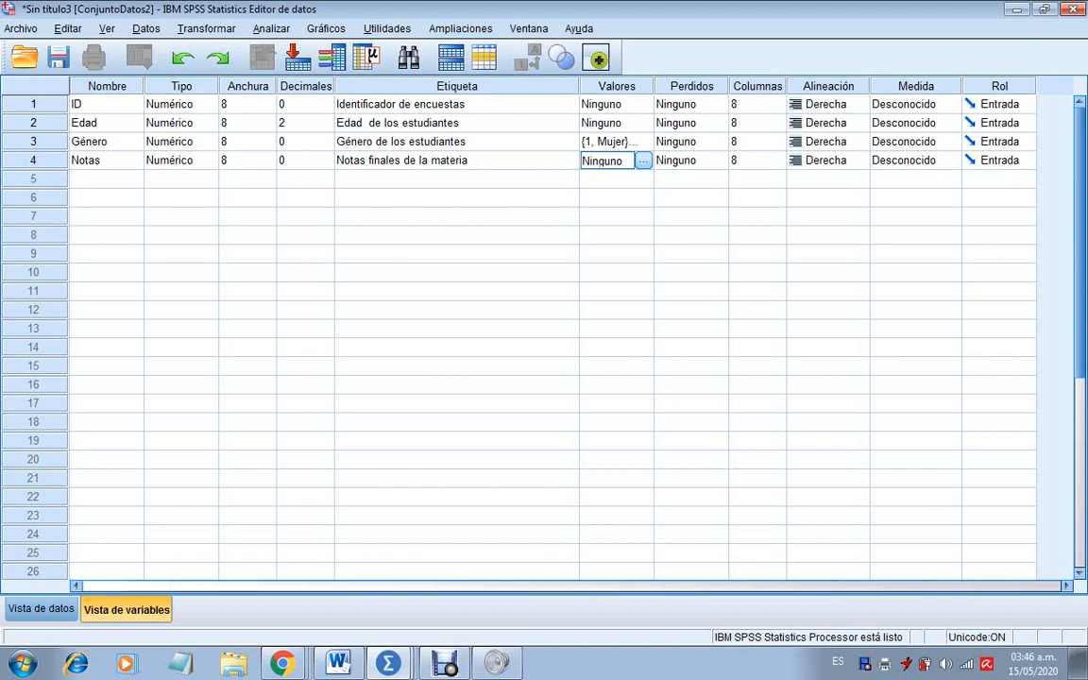
left_click(642, 160)
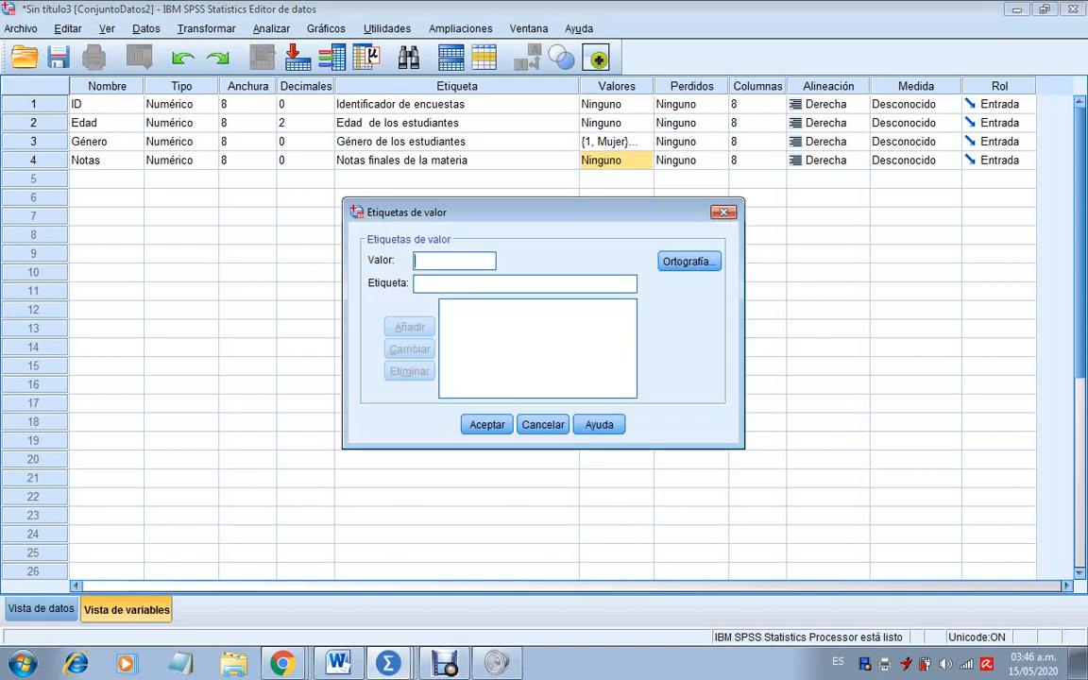
type("1")
left_click(415, 283)
type("nota ")
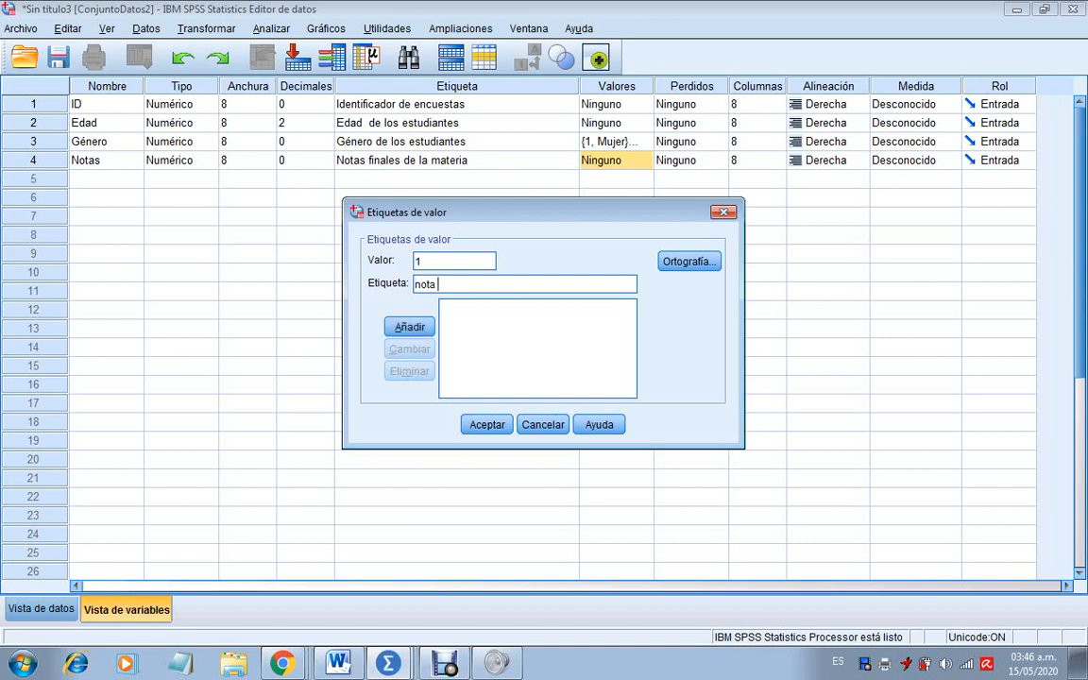
type("baja")
key("Return")
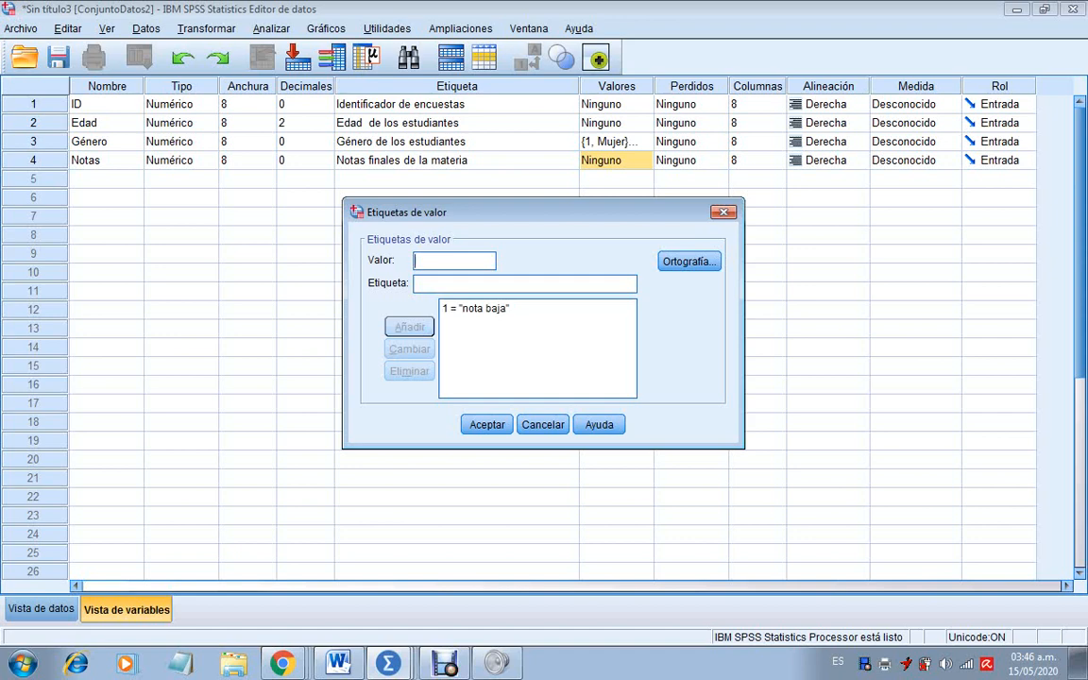
Add the value label 2 = "nota regular" for Notas
type("2")
key("Tab")
type("nota regular")
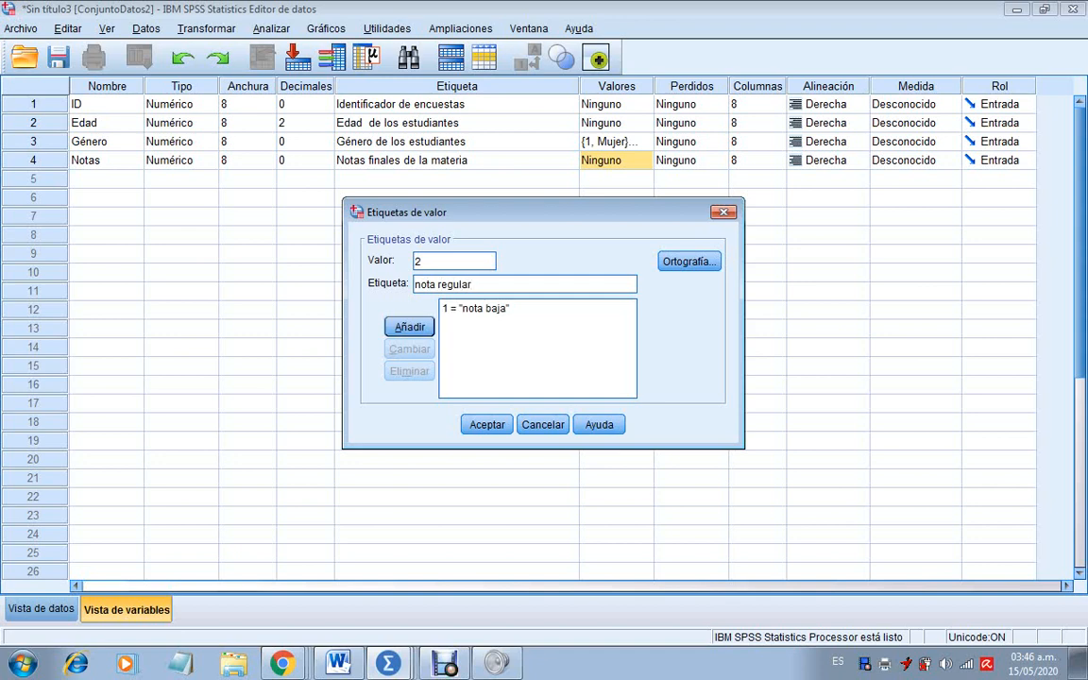
key("Return")
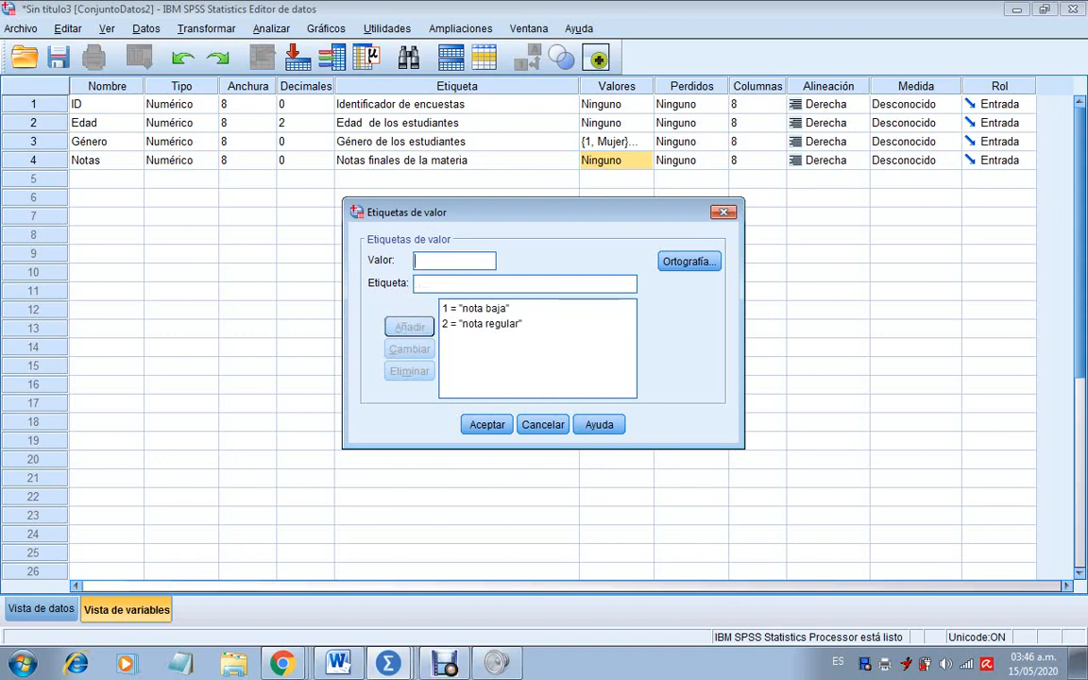
Add the value label 3 = "nota alta" for Notas and accept its value labels
type("3")
key("Tab")
type("nota alta")
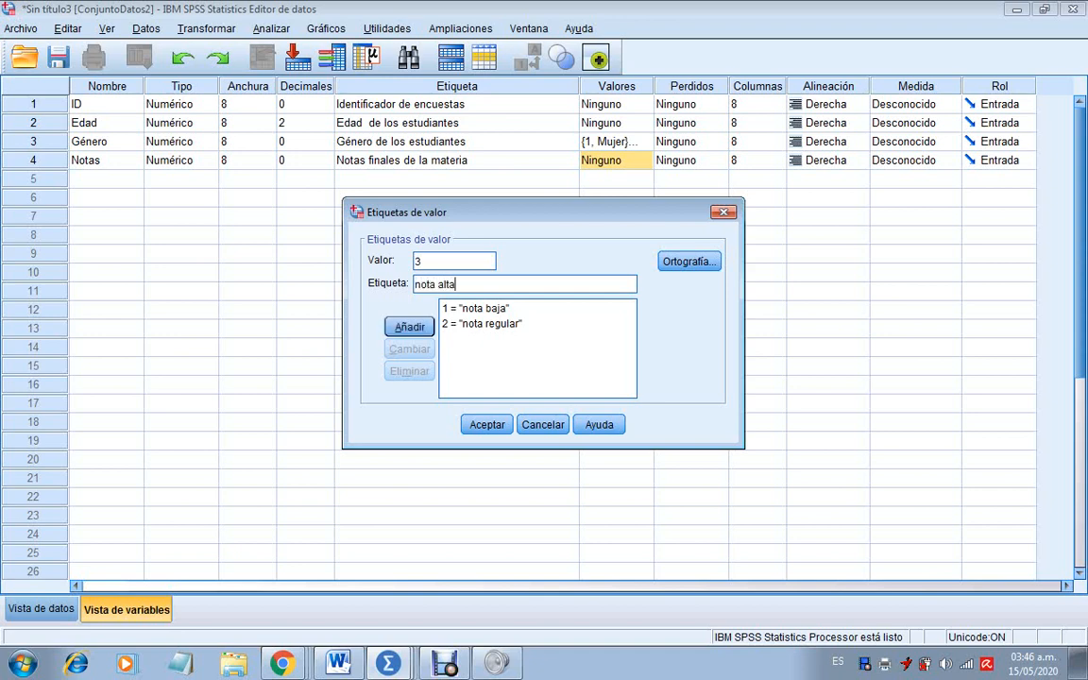
key("Return")
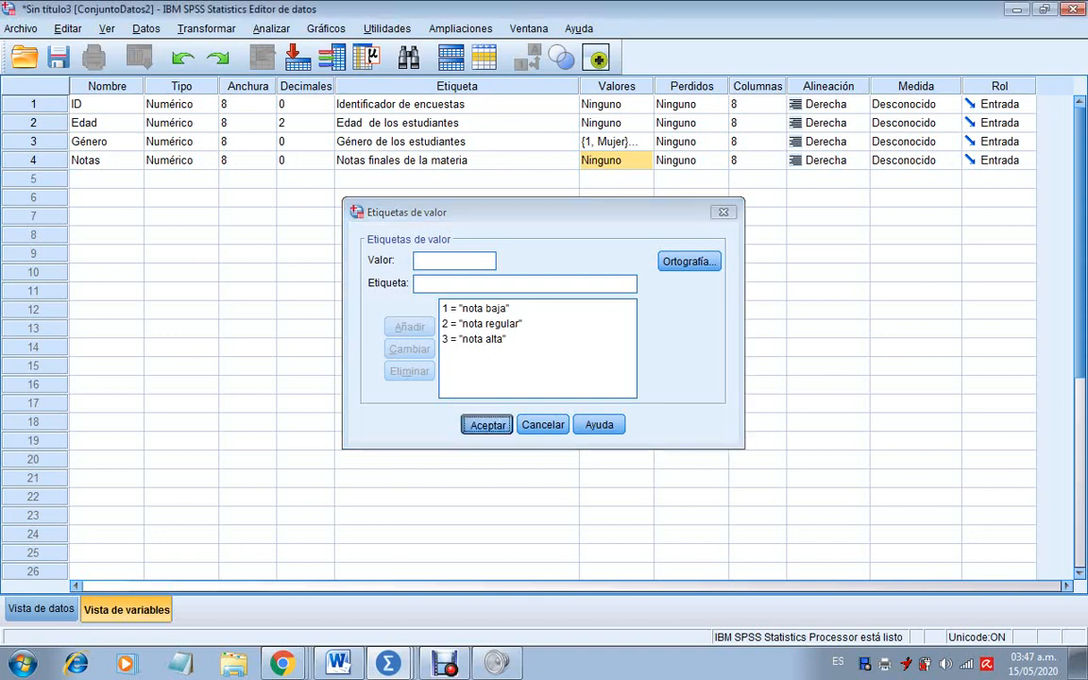
left_click(487, 424)
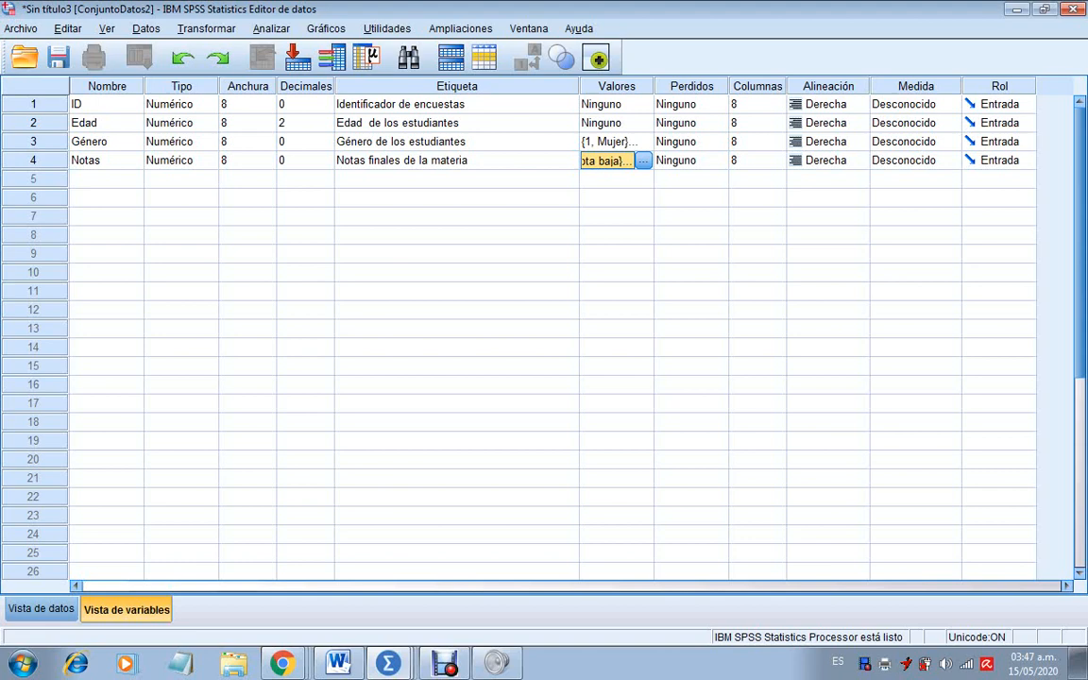
Set the measurement level of the ID and Edad variables to Escala
left_click(914, 104)
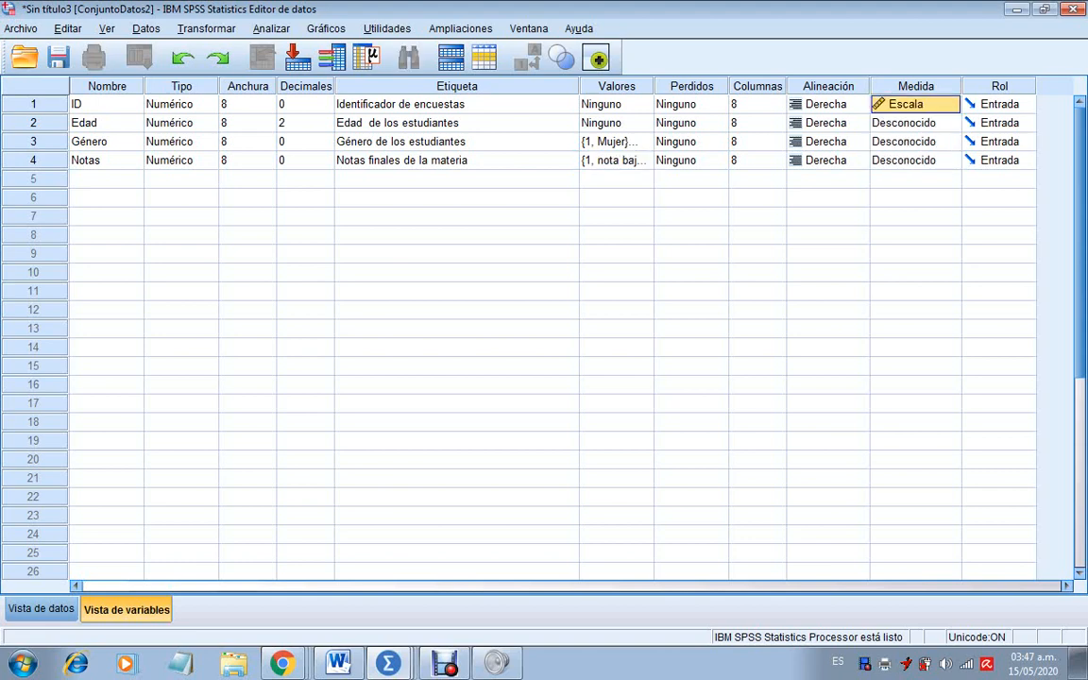
left_click(916, 123)
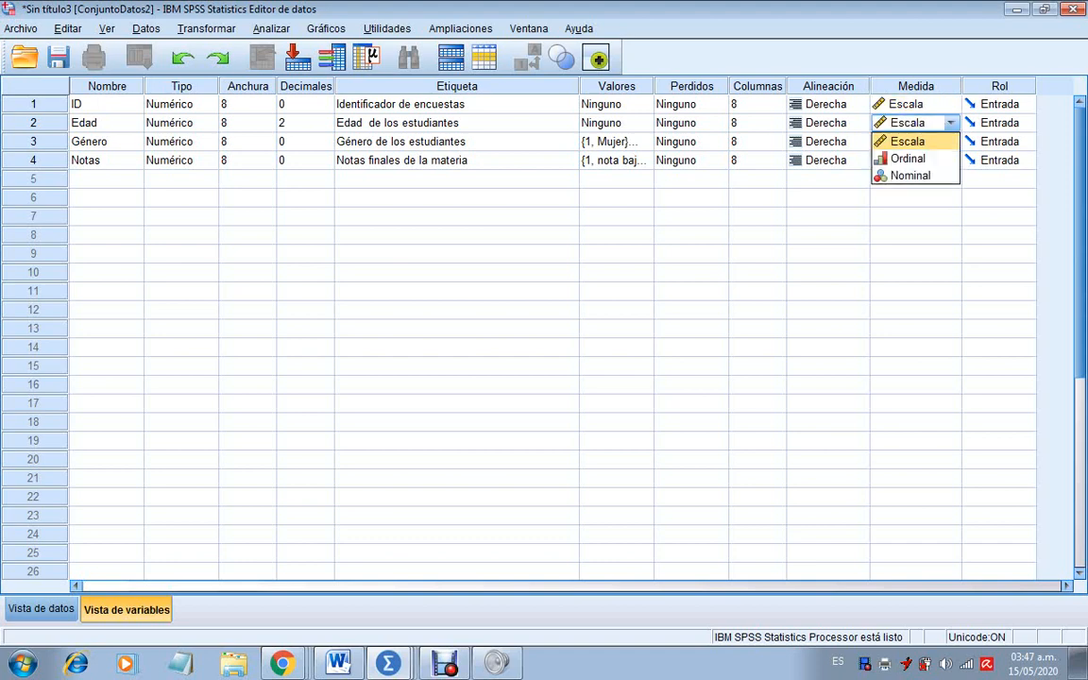
left_click(951, 103)
left_click(908, 123)
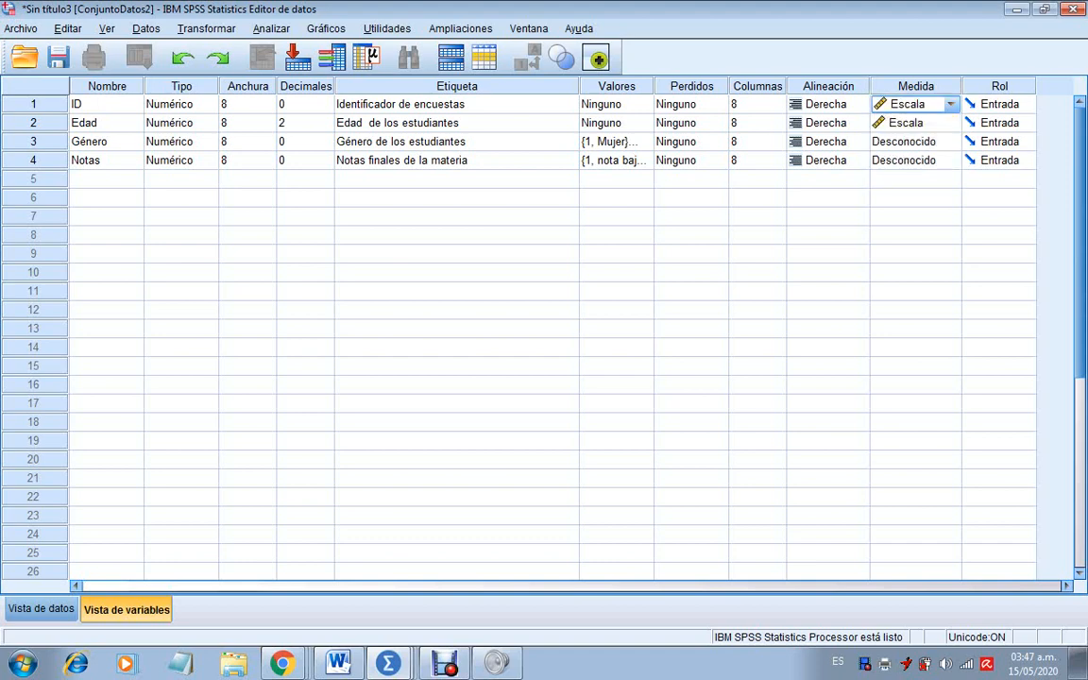
Set the measurement level of the Género and Notas variables to Escala
left_click(930, 142)
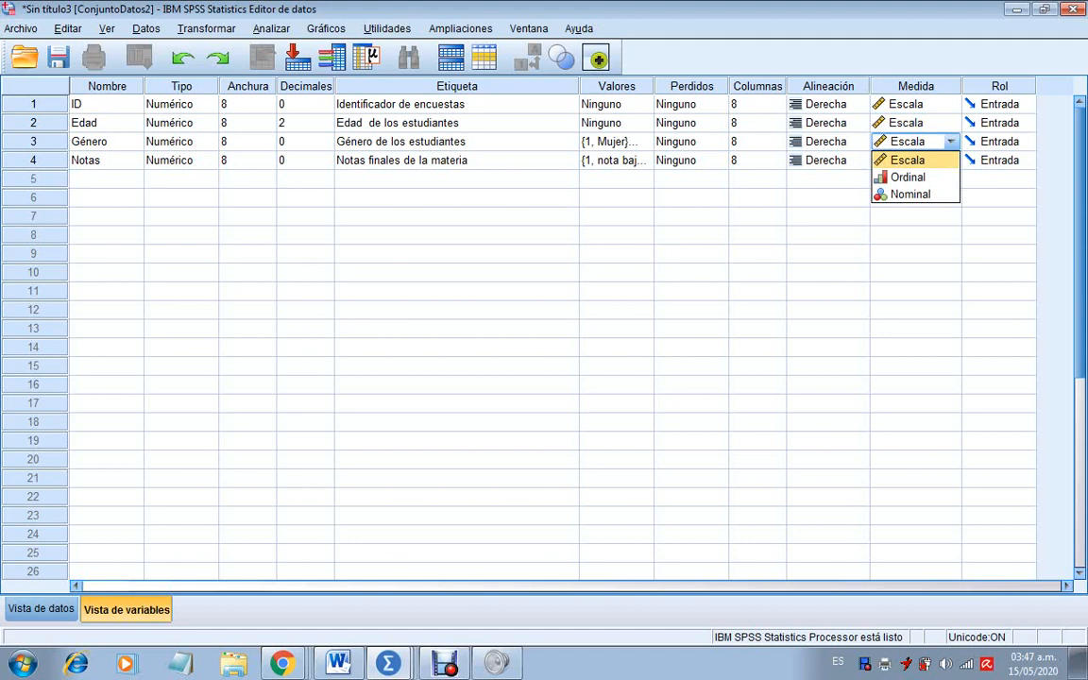
left_click(951, 104)
left_click(908, 123)
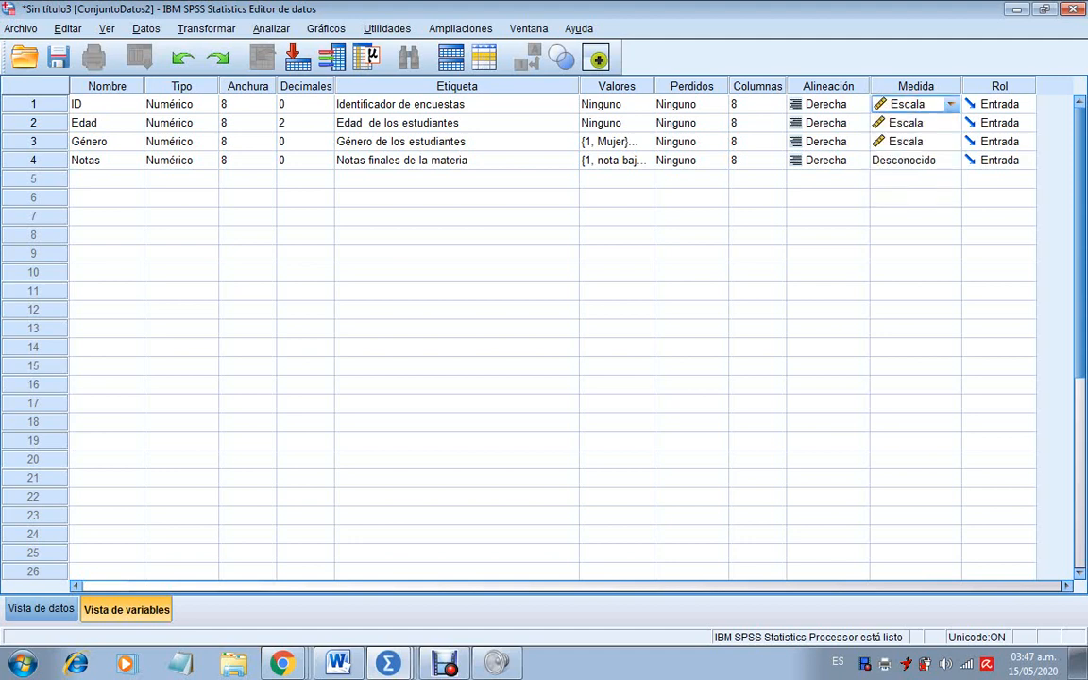
left_click(951, 103)
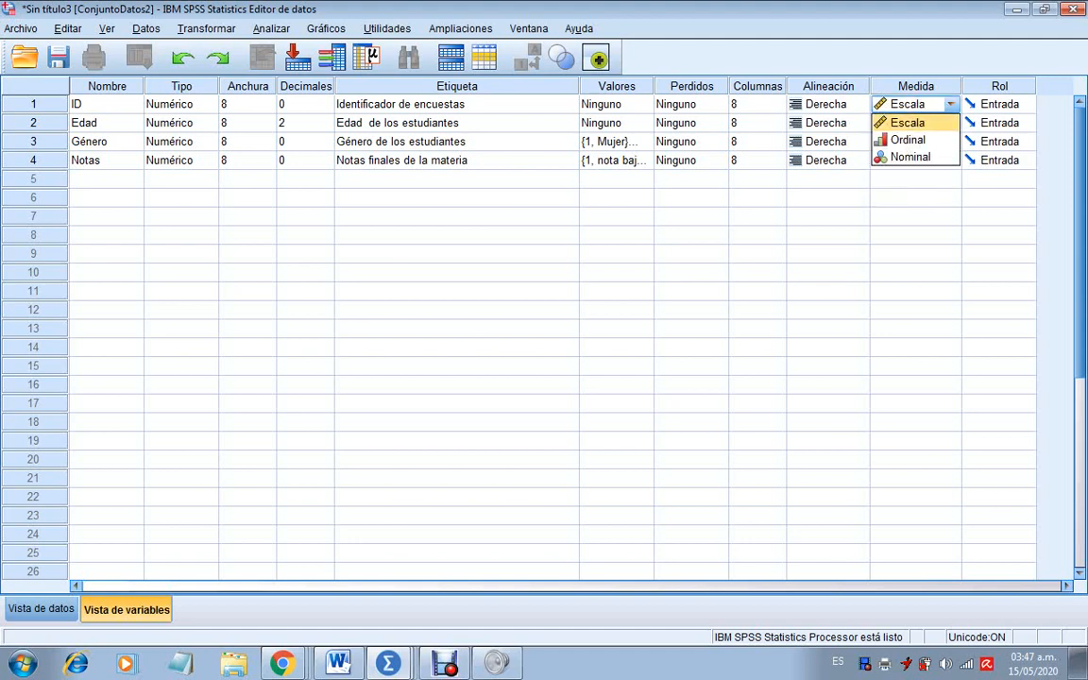
left_click(908, 123)
left_click(907, 197)
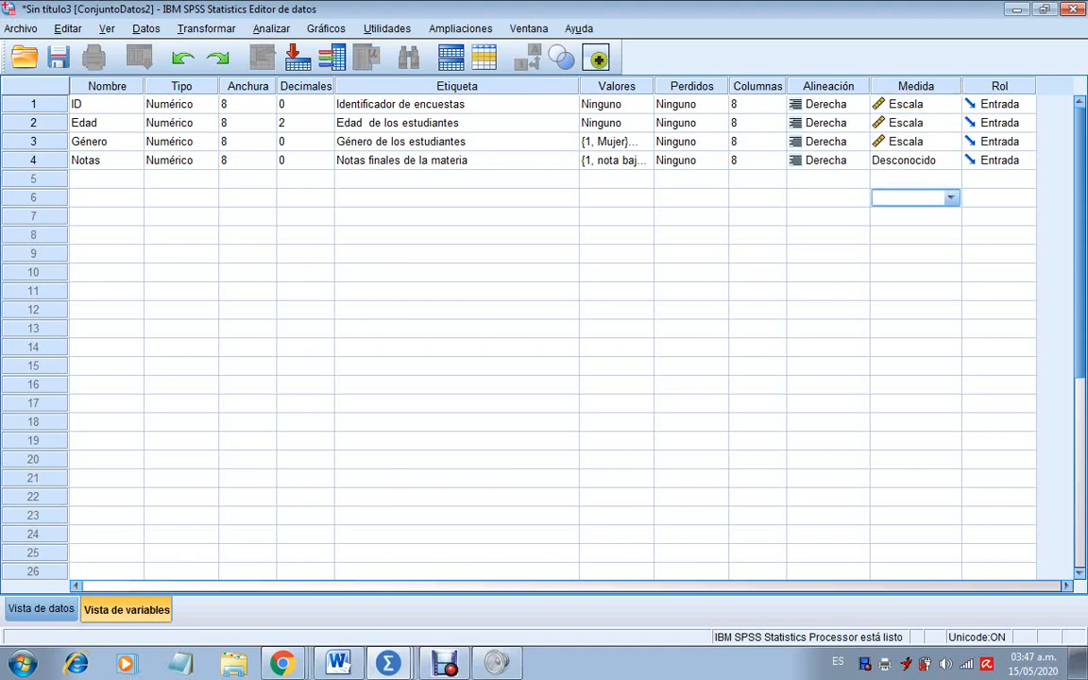
left_click(915, 161)
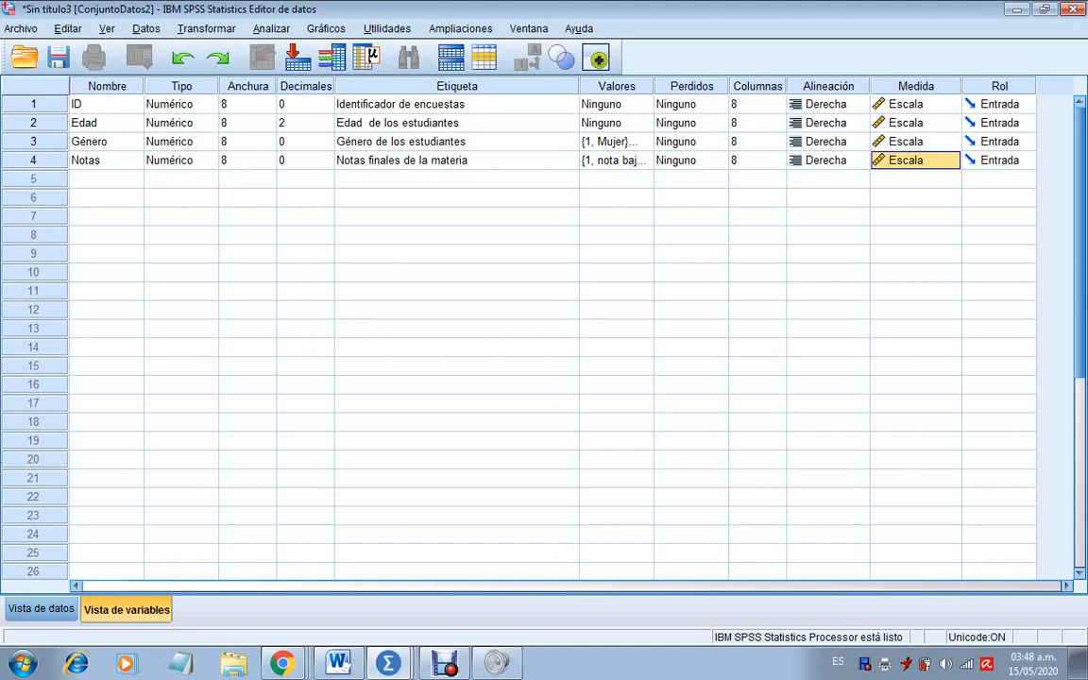
left_click(915, 122)
left_click(908, 142)
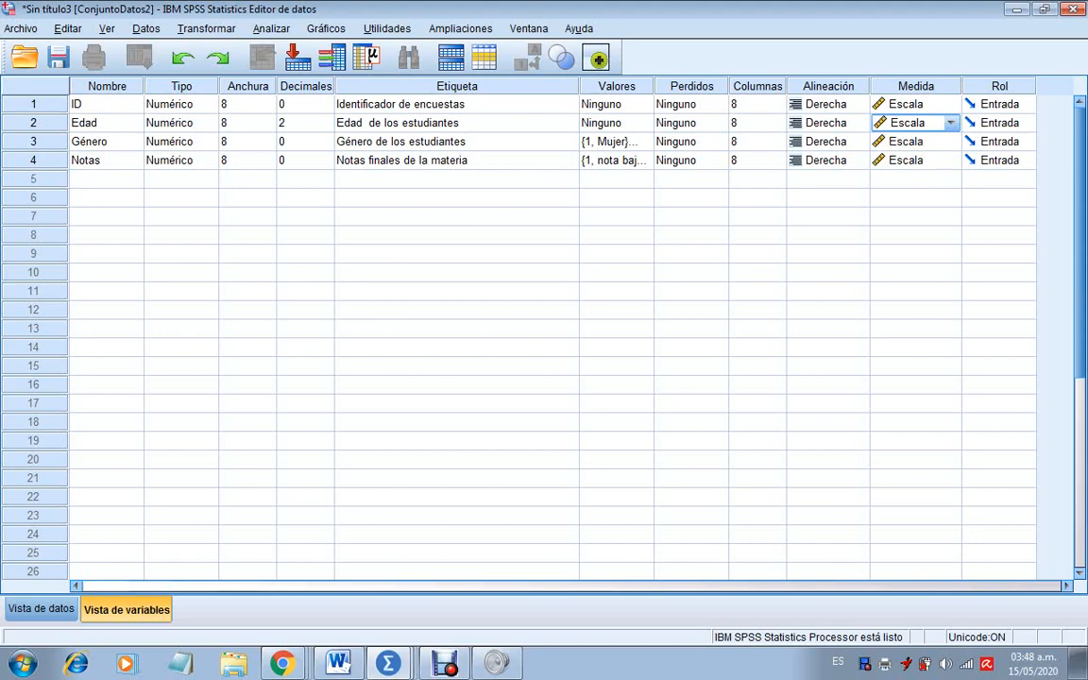
Set the measurement level of the Género variable to Nominal
left_click(106, 141)
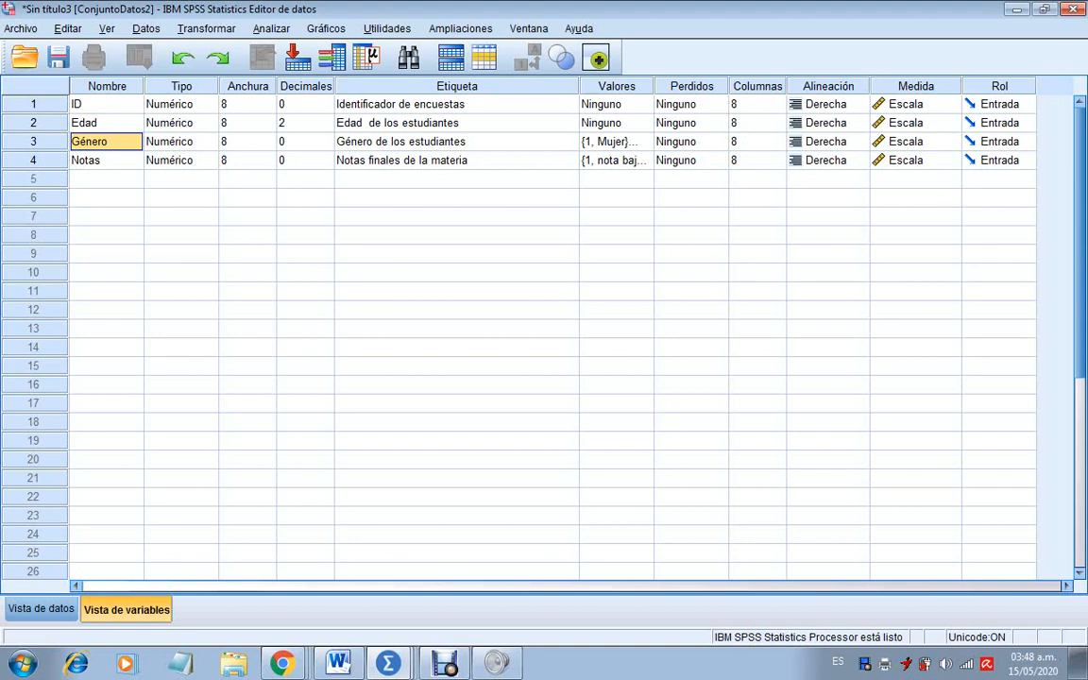
left_click(948, 141)
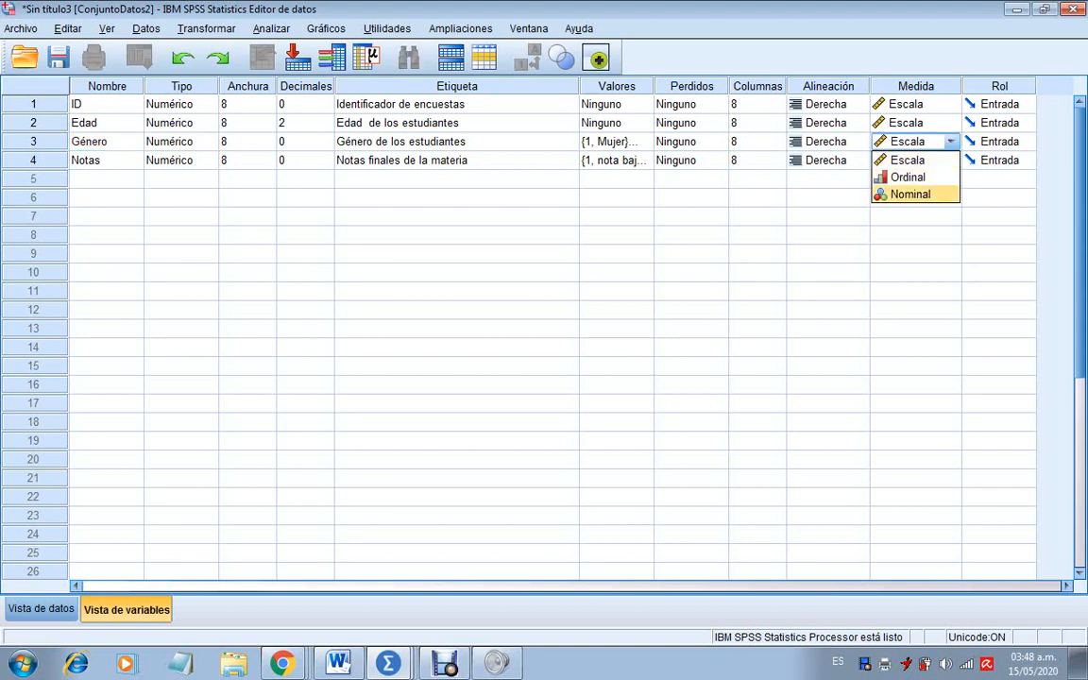
key("Return")
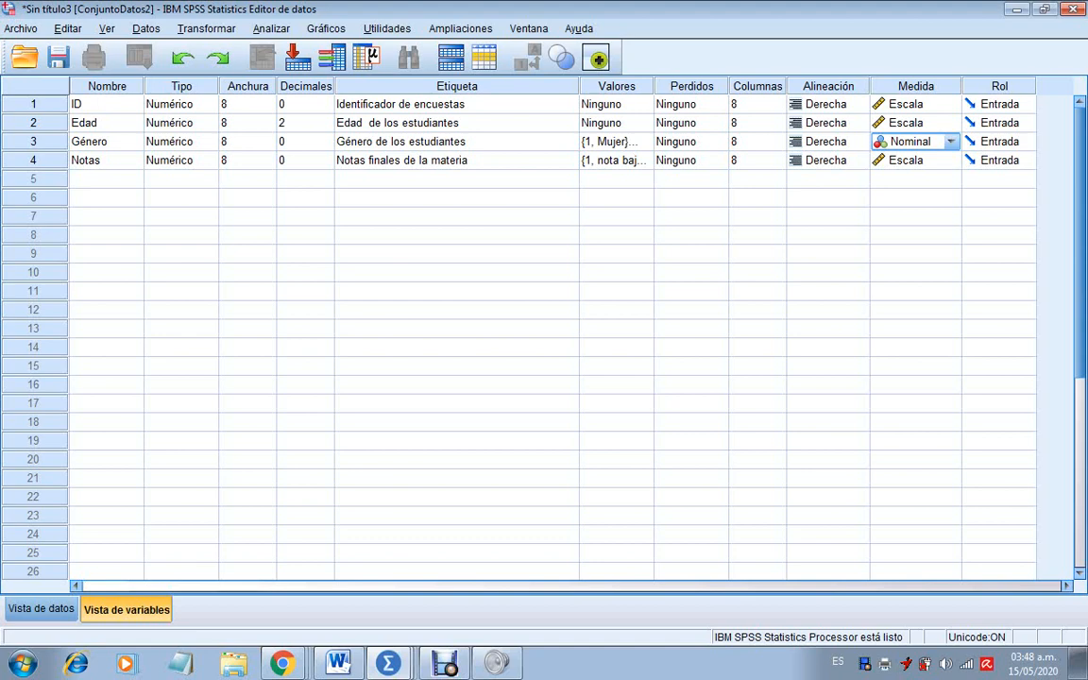
Set the measurement level of the Notas variable to Ordinal and switch to the data view
left_click(951, 160)
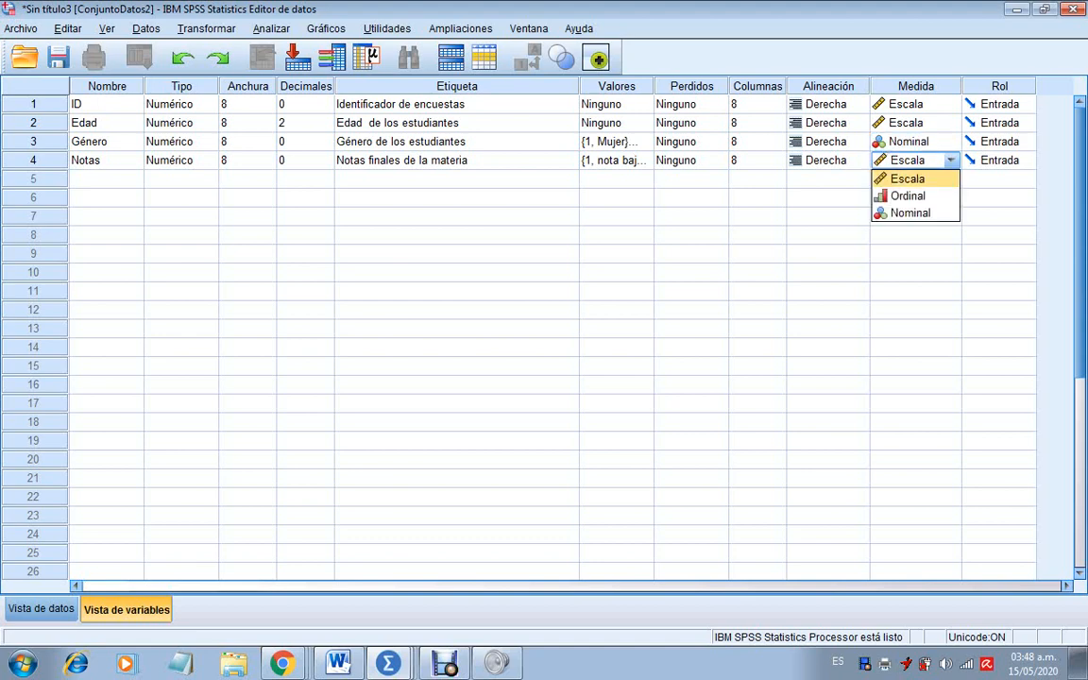
key("Down")
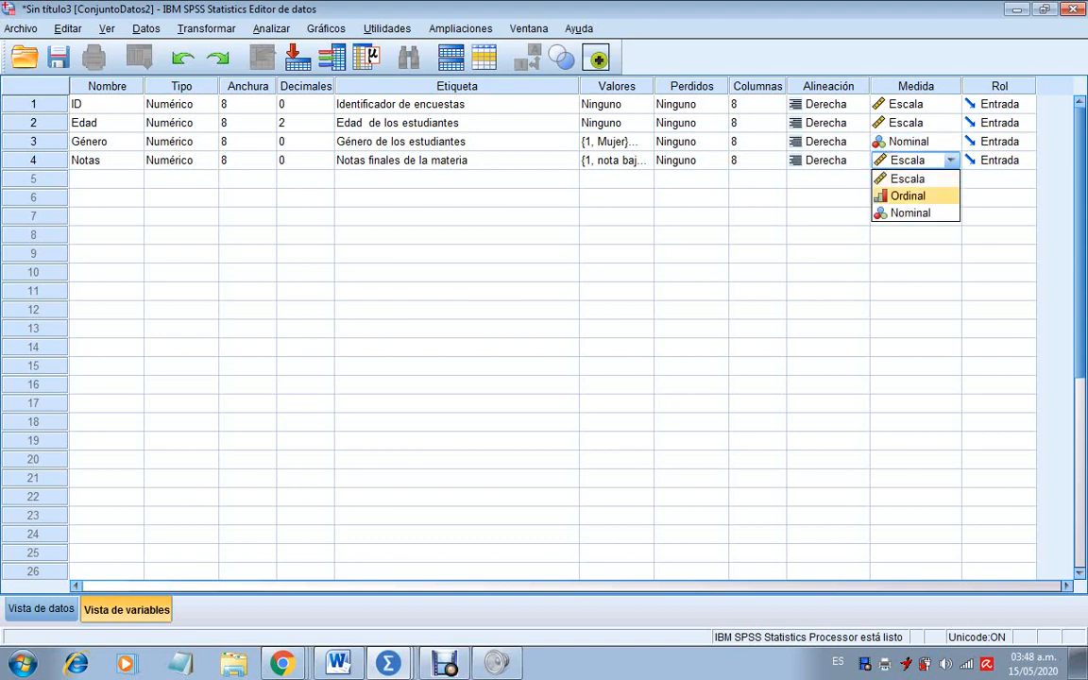
key("Return")
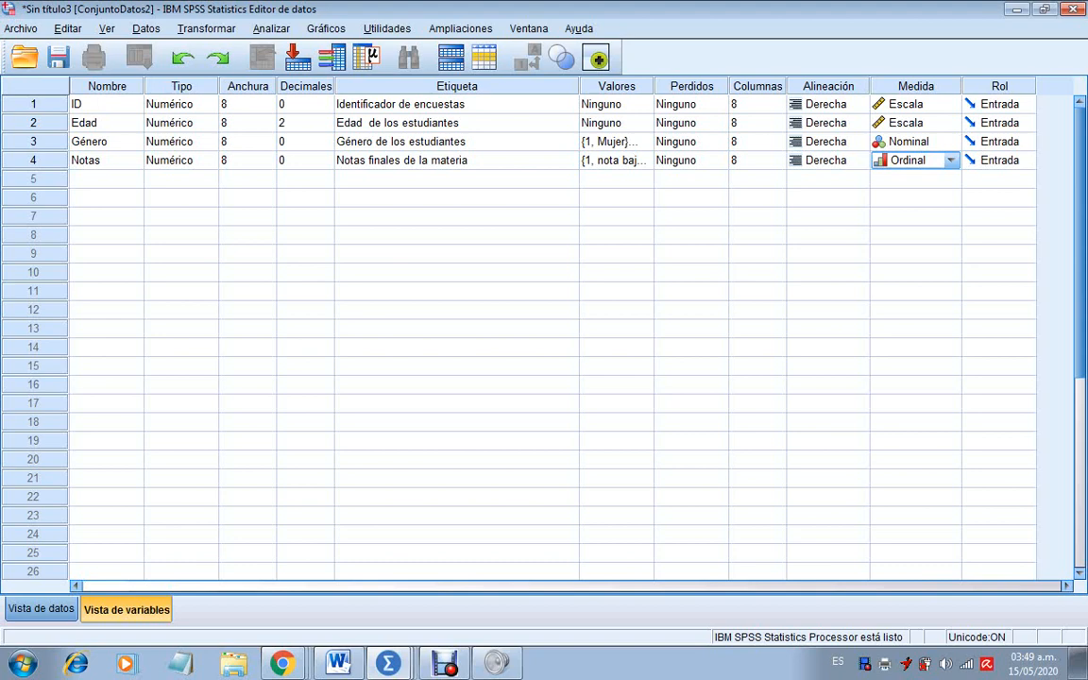
key("ctrl+t")
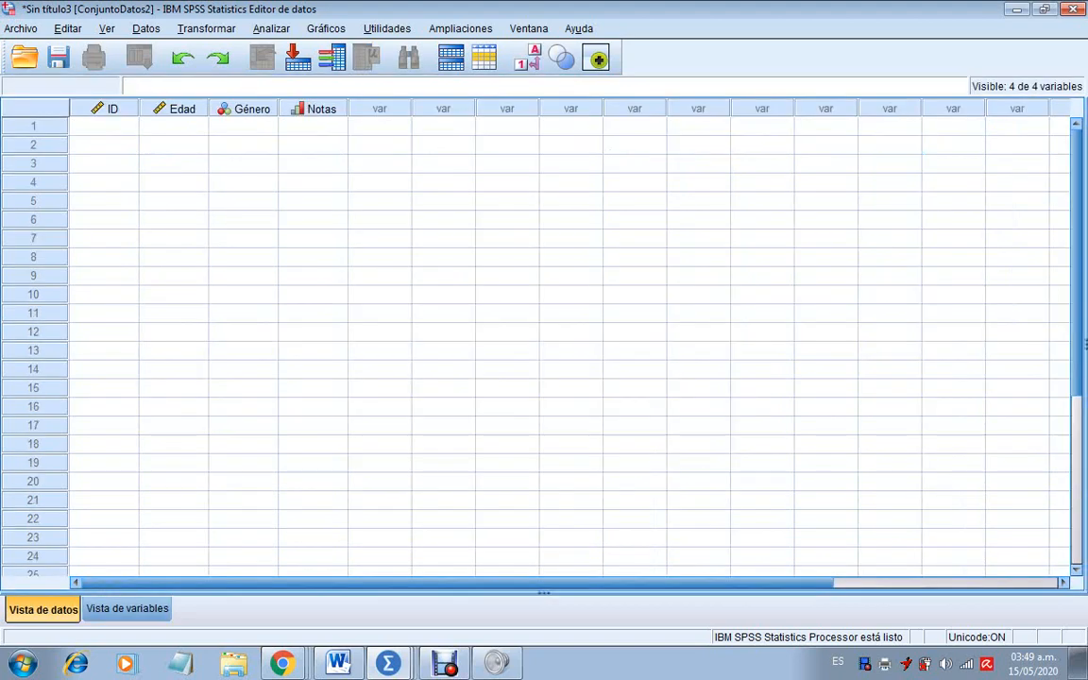
Enter the first case in the data view with ID 1, Edad 21, Género 1 and Notas 1
key("ctrl+t")
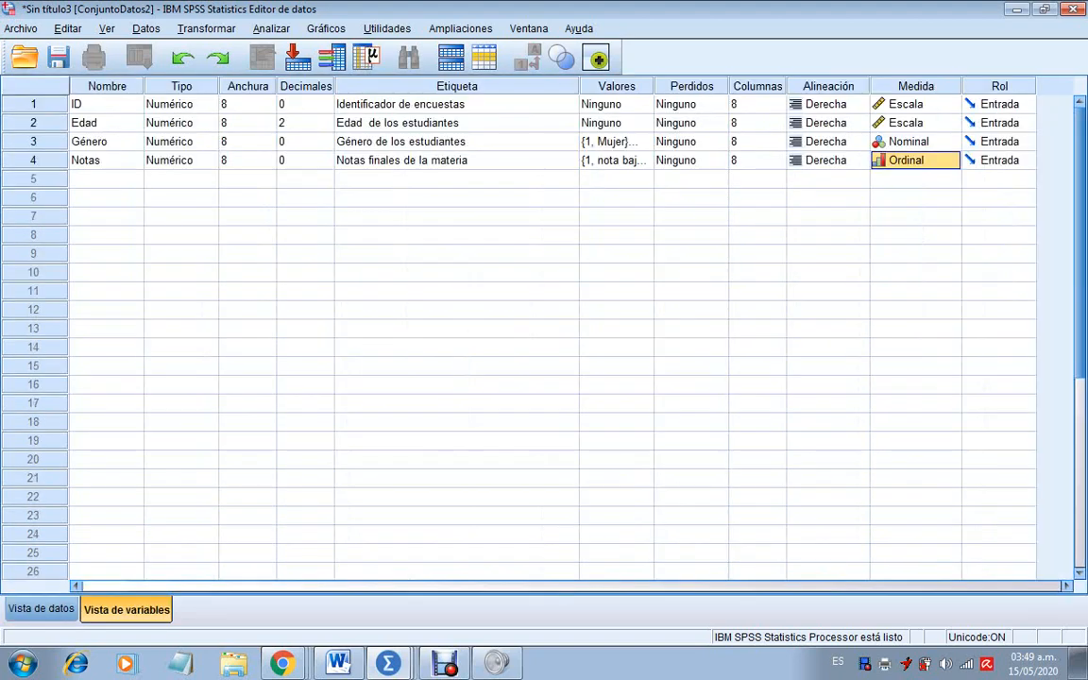
key("ctrl+t")
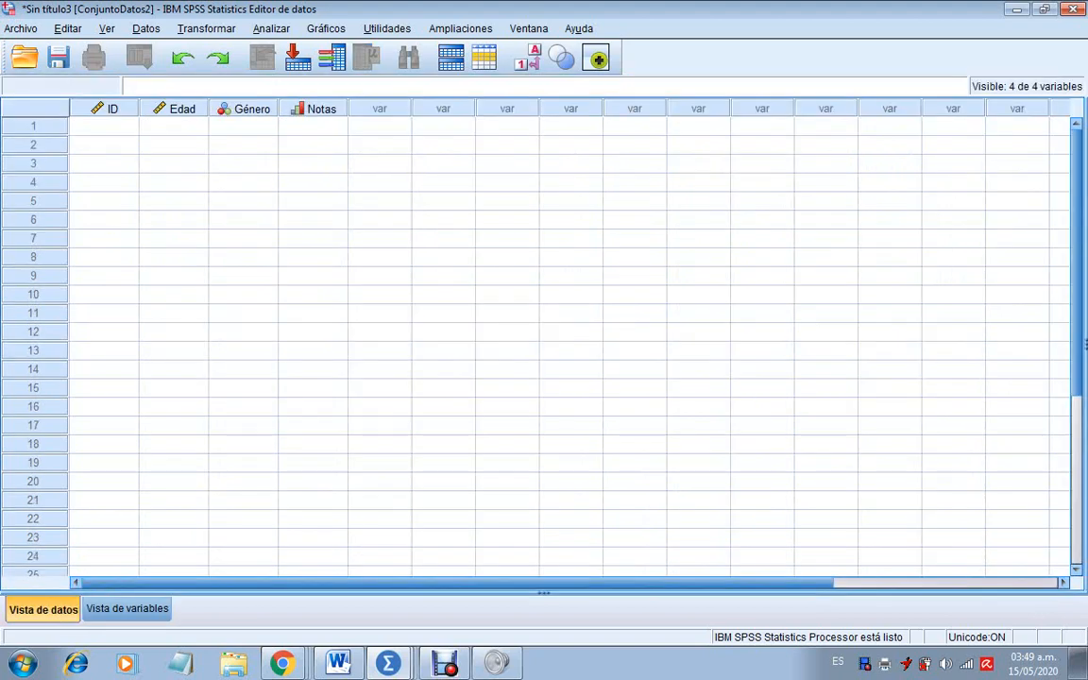
left_click(104, 126)
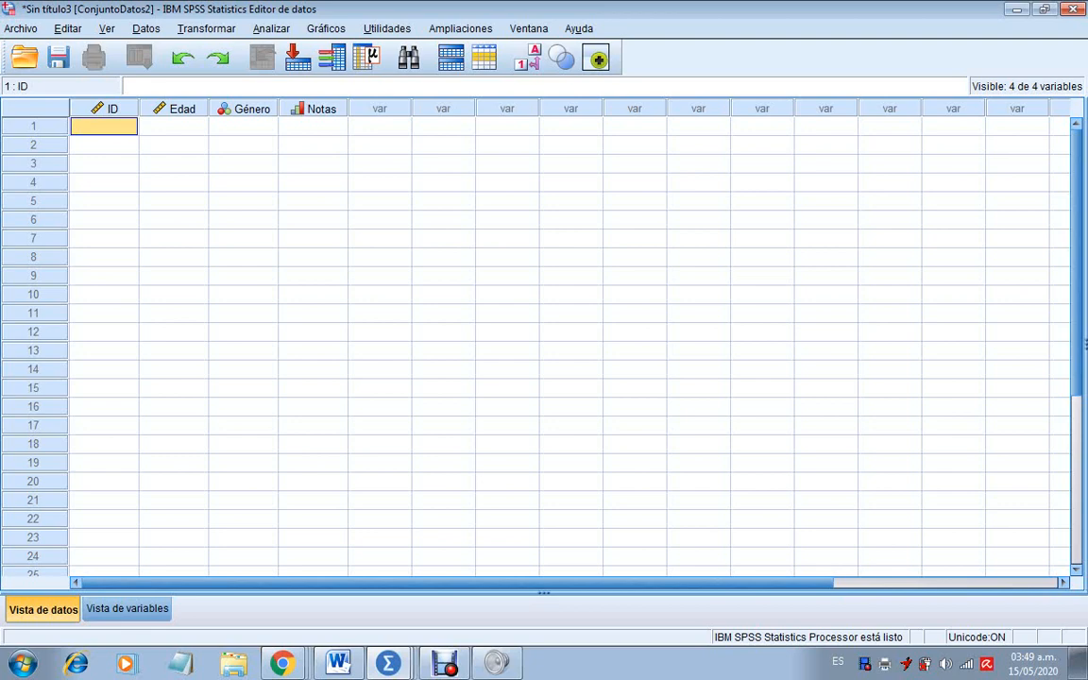
type("1")
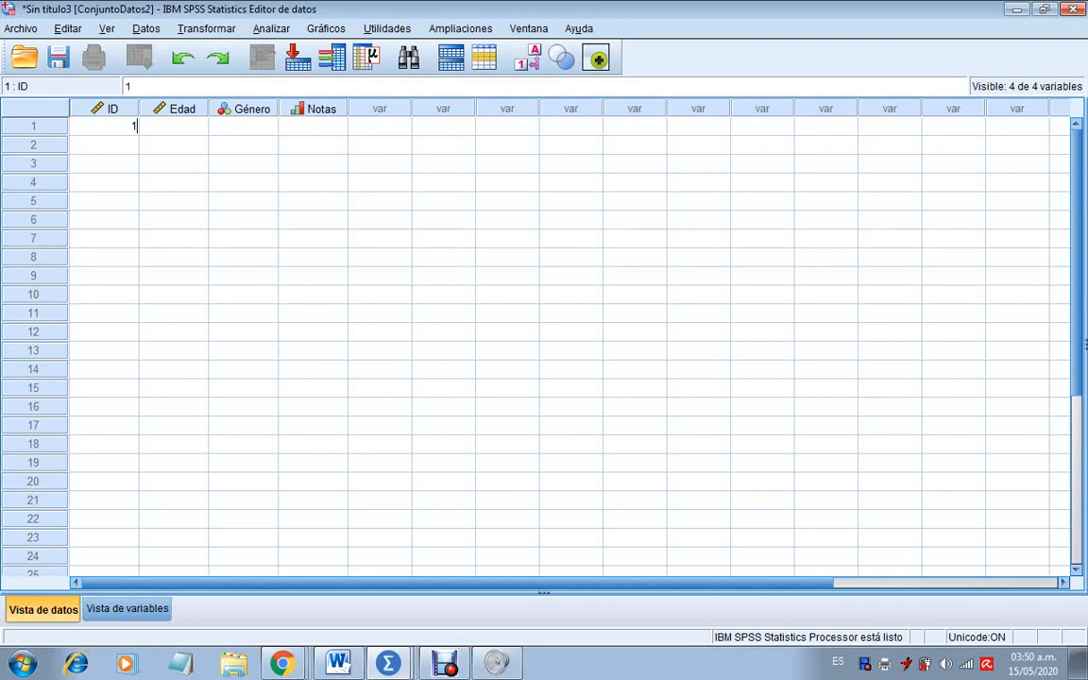
key("Tab")
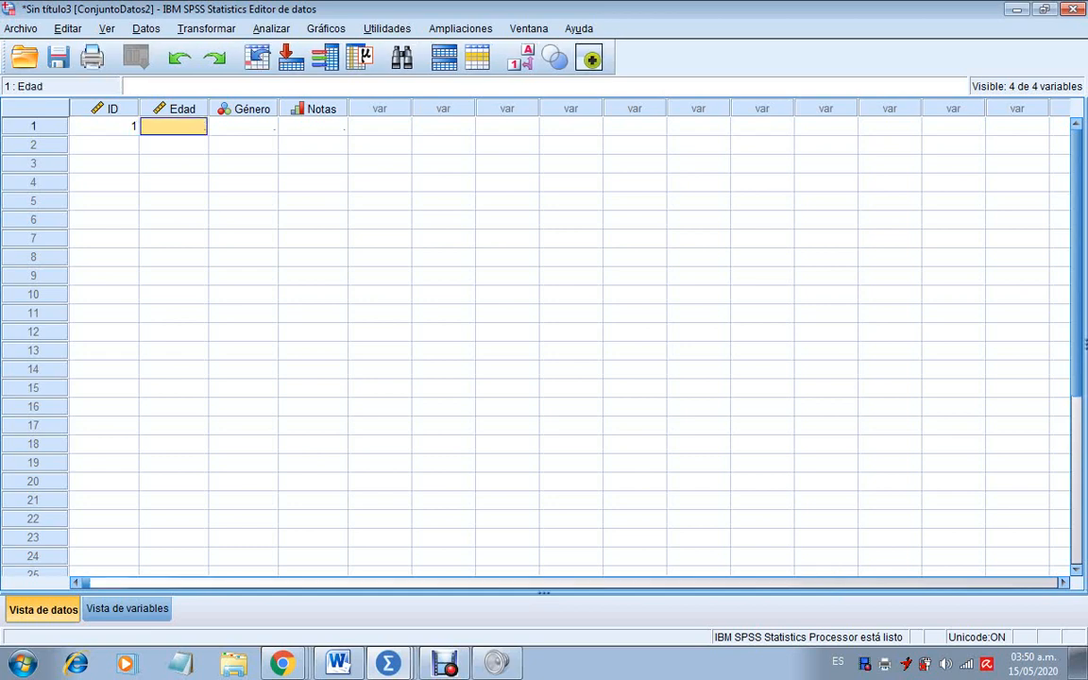
type("21")
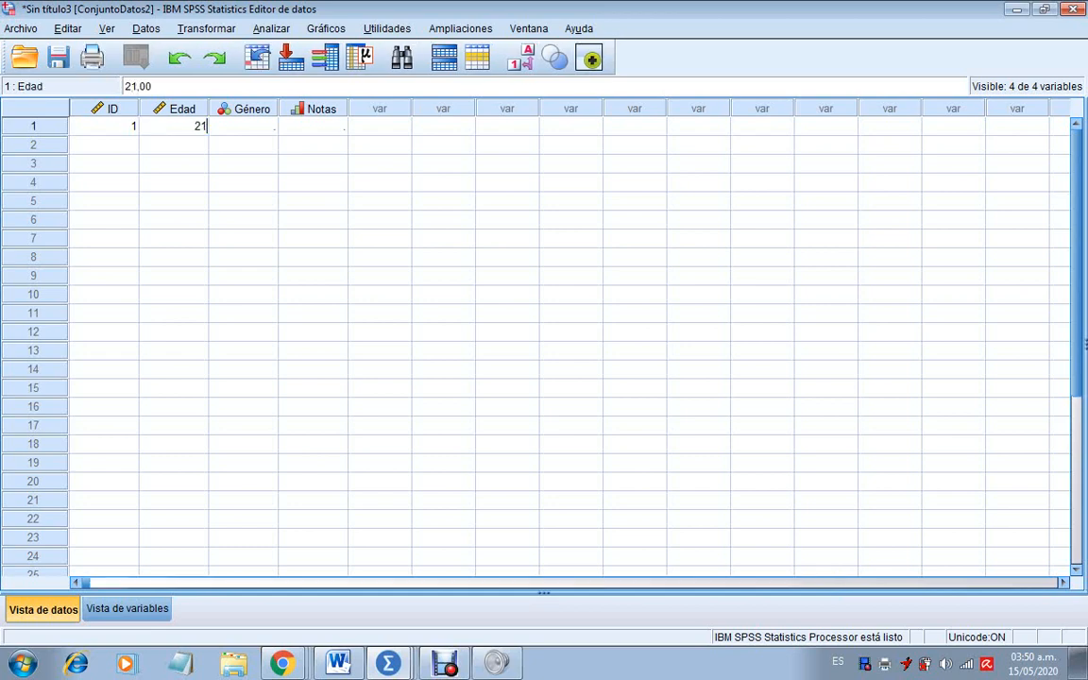
key("Tab")
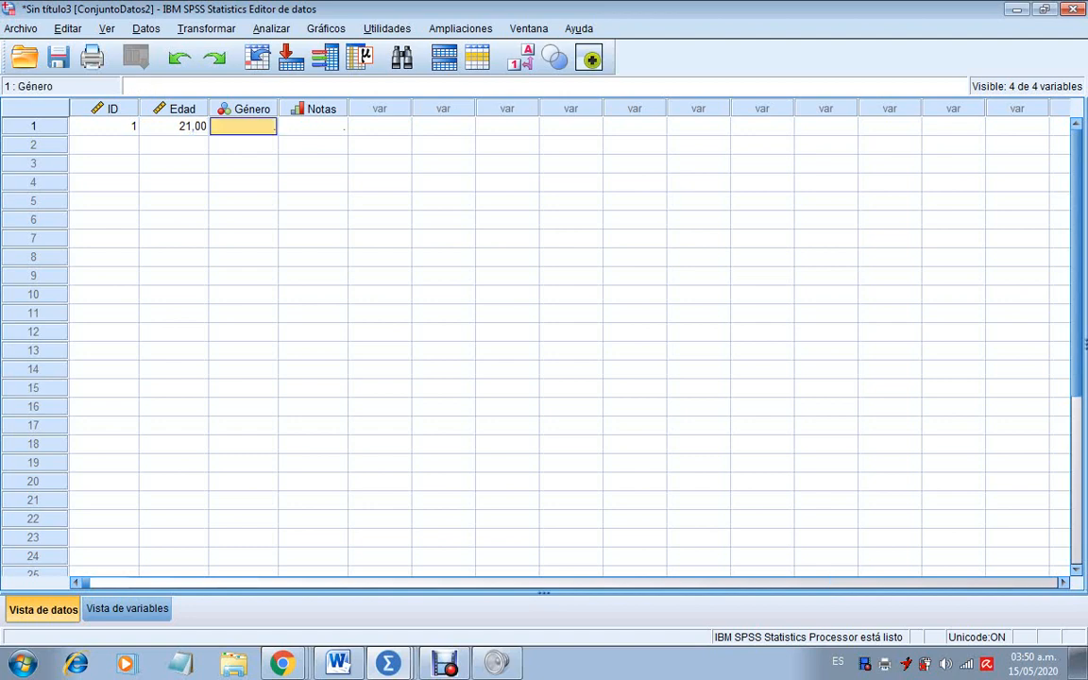
type("1")
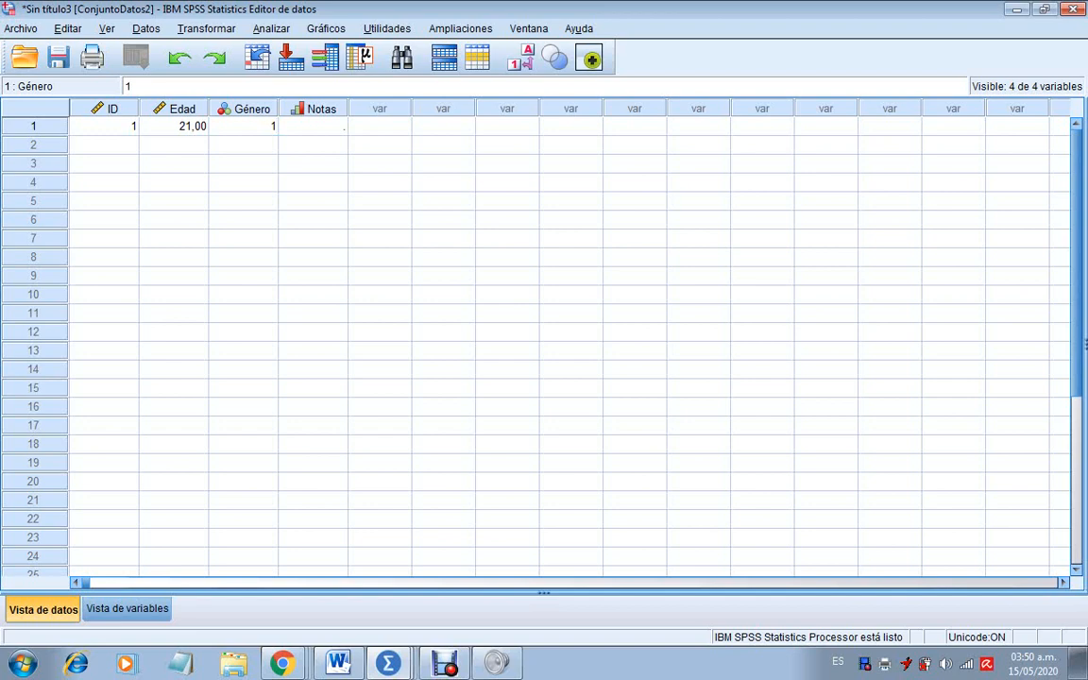
key("Tab")
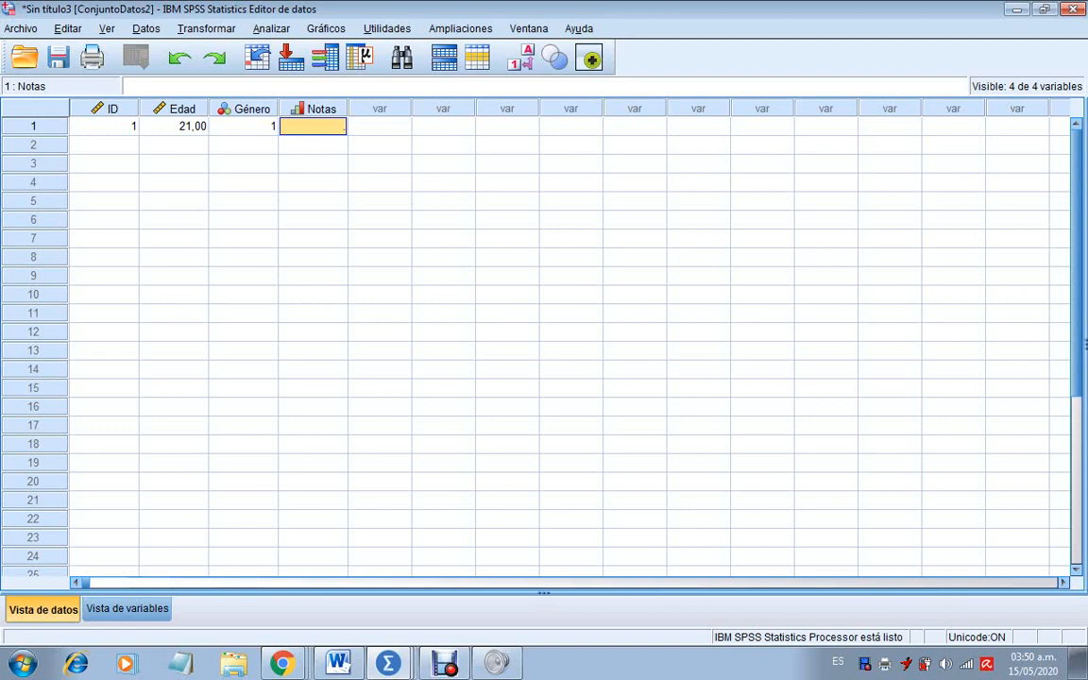
type("1")
left_click_drag(242, 147, 242, 160)
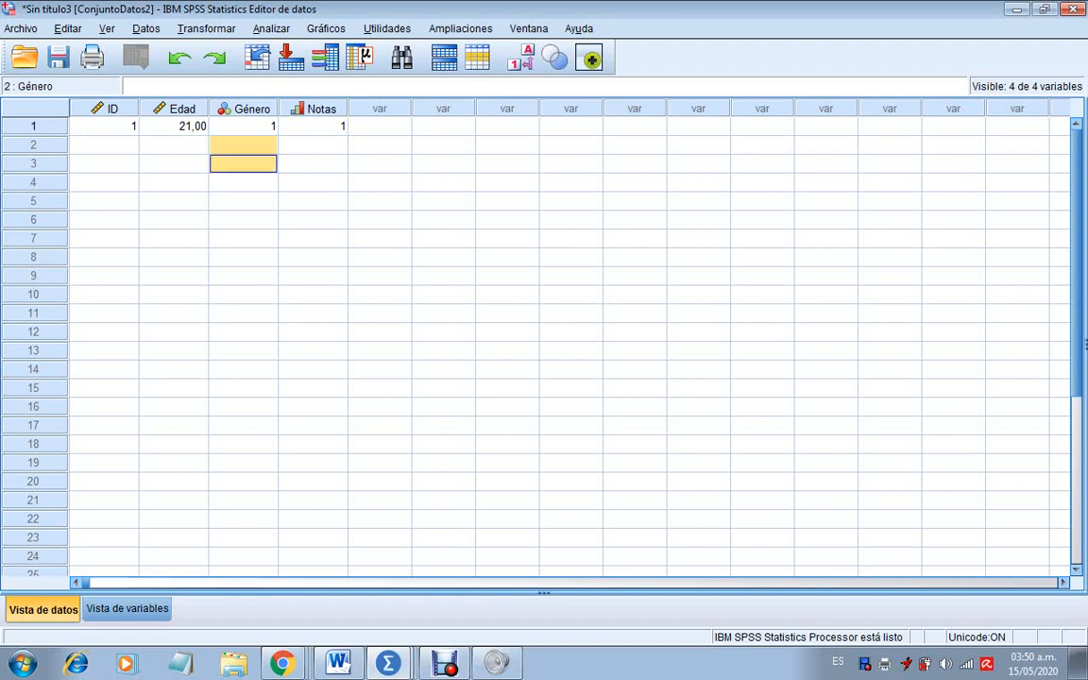
Enter the second case with ID 2, Edad 43, Género 2 and Notas 3
left_click(104, 145)
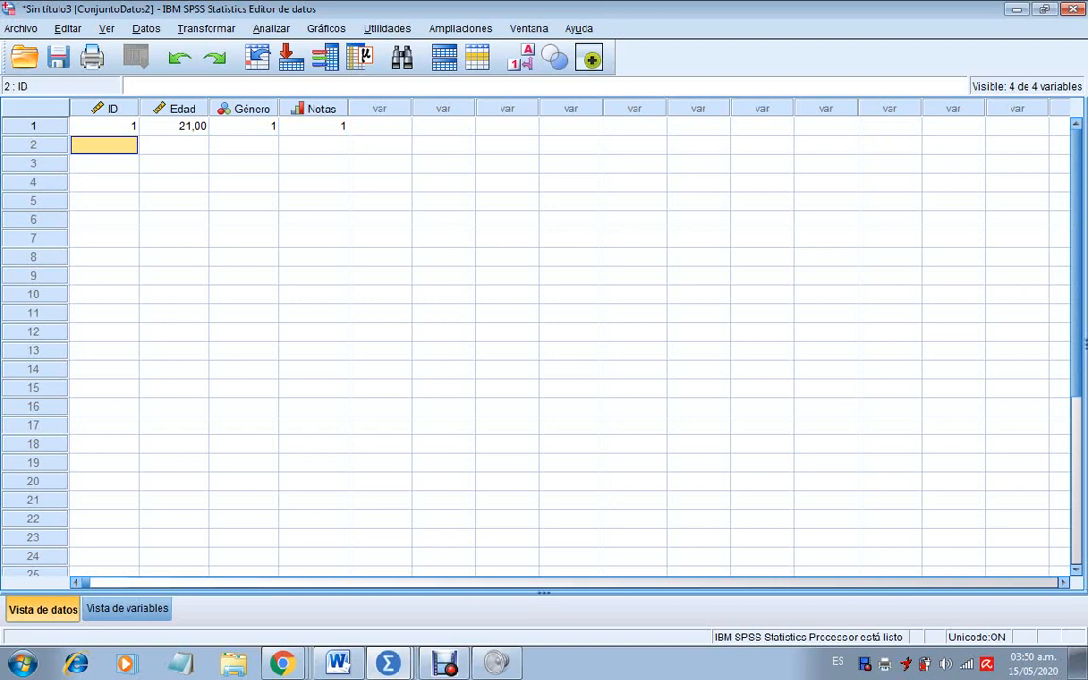
type("2")
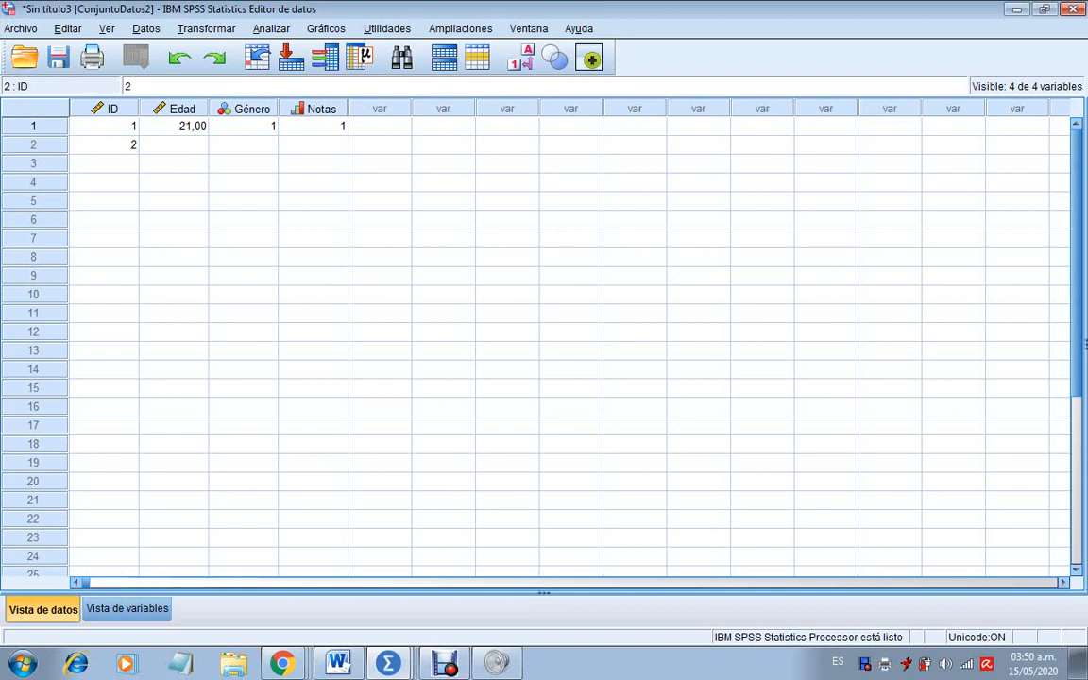
key("Tab")
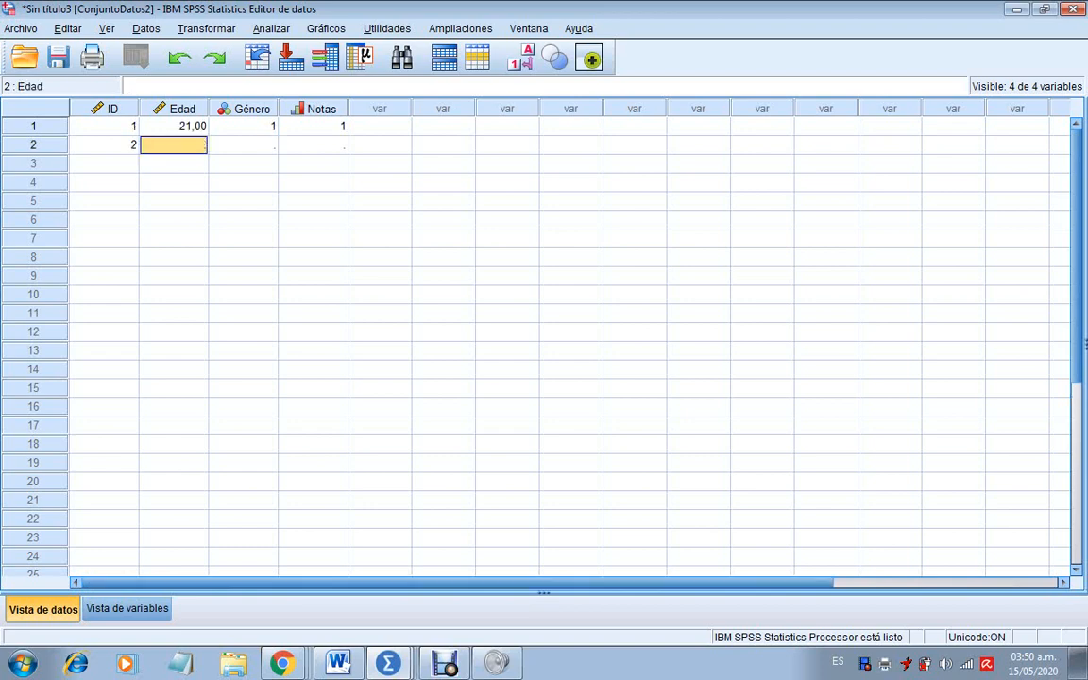
type("43")
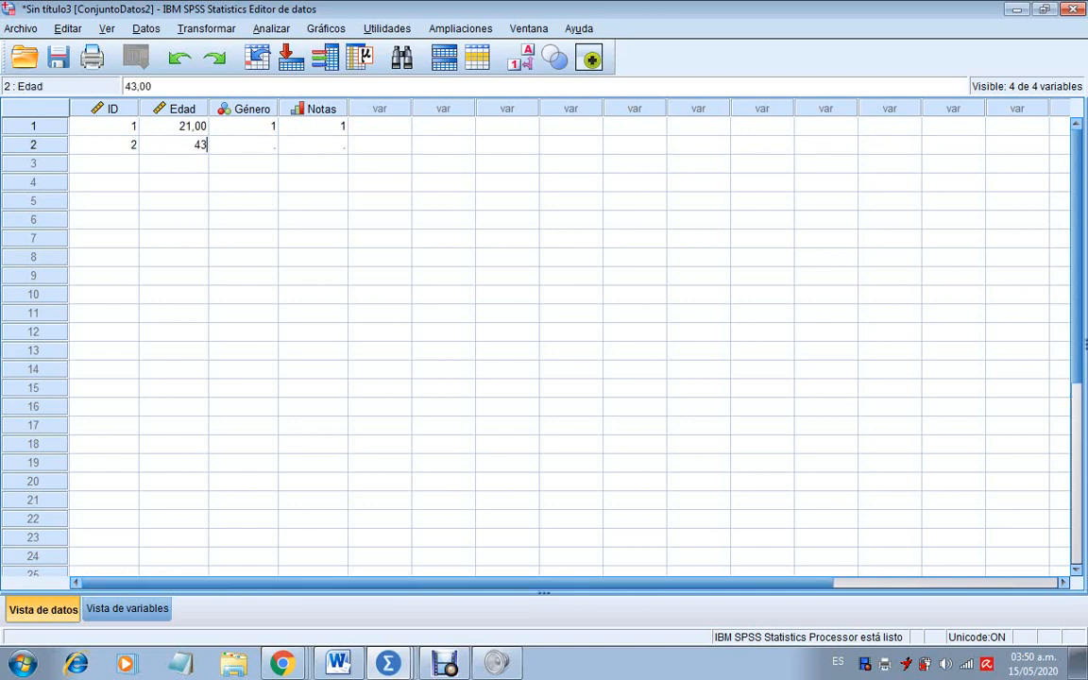
key("Tab")
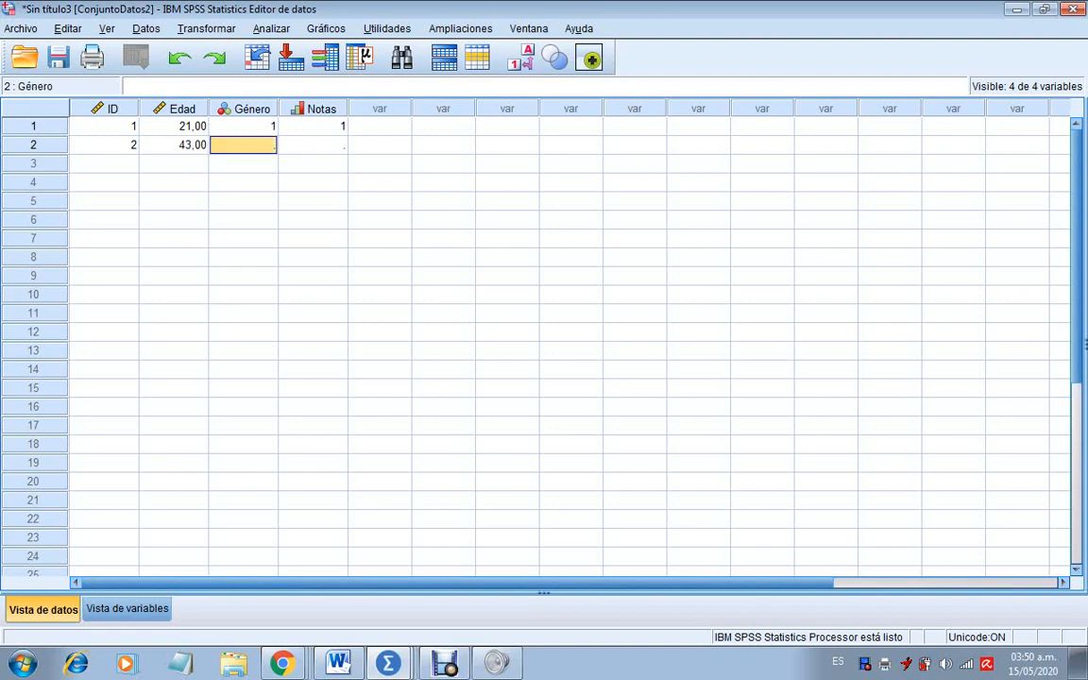
type("2")
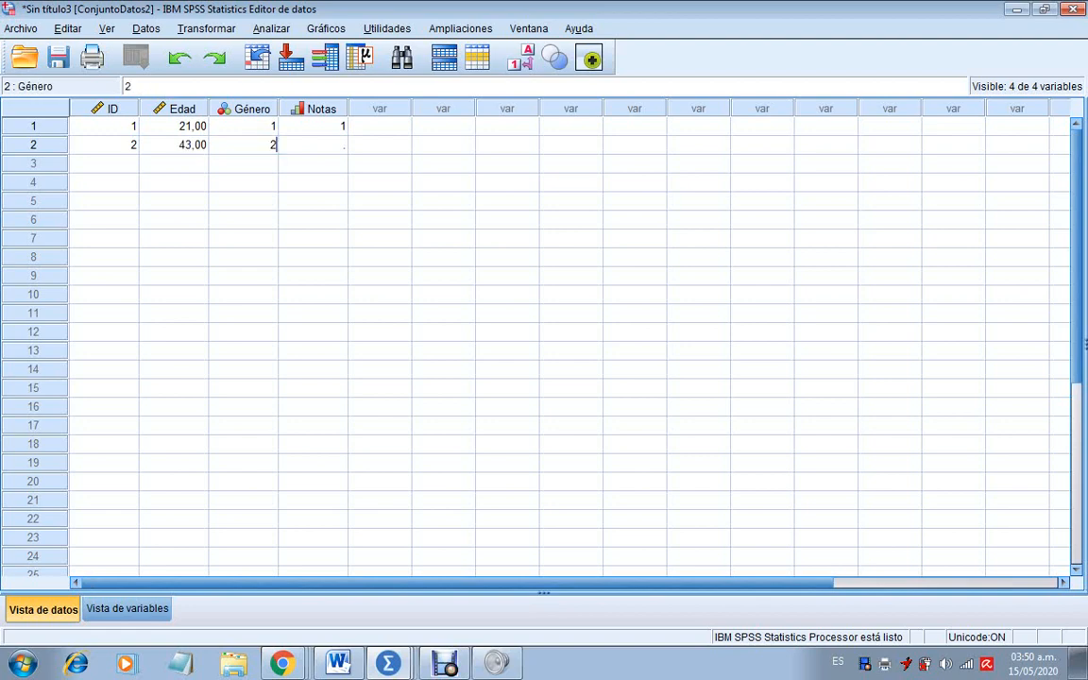
key("Tab")
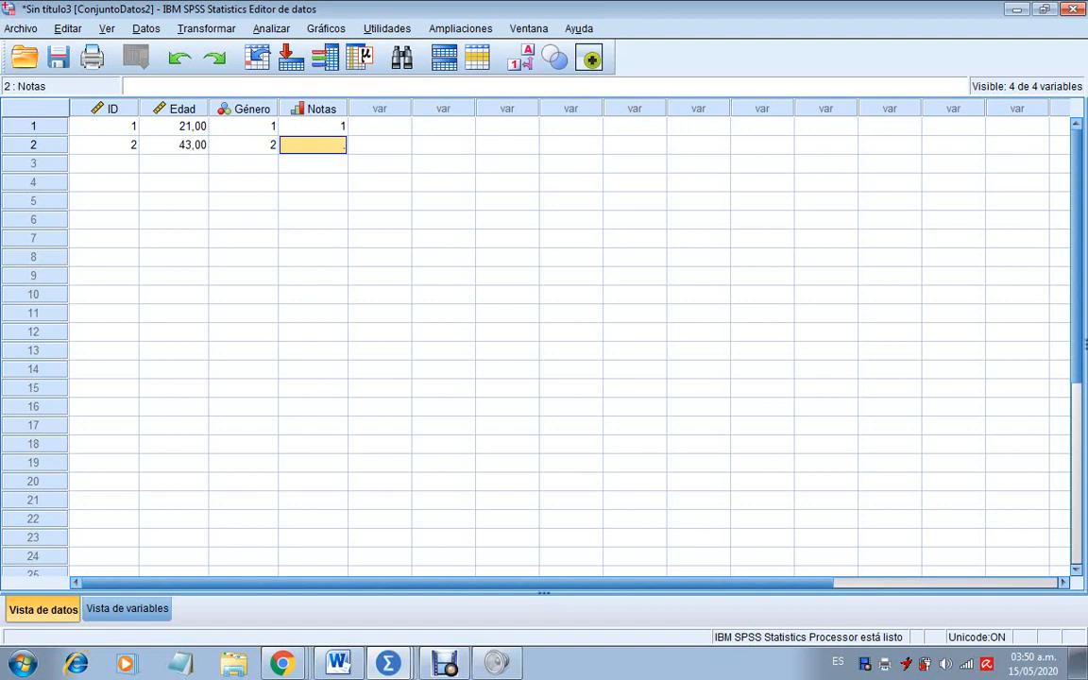
type("3")
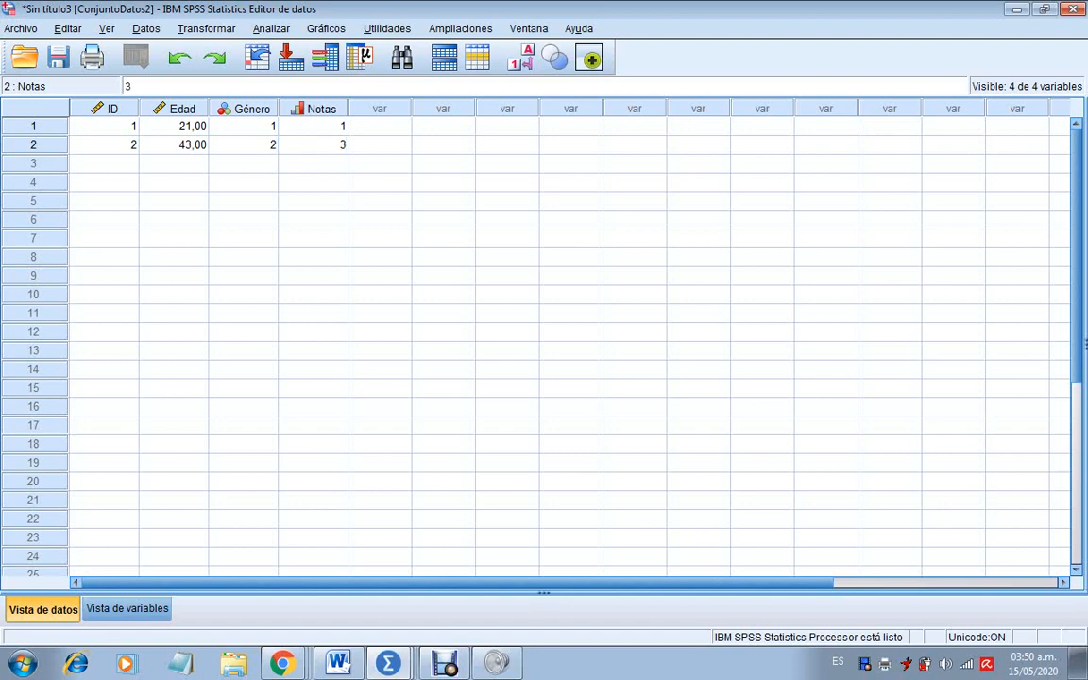
key("Tab")
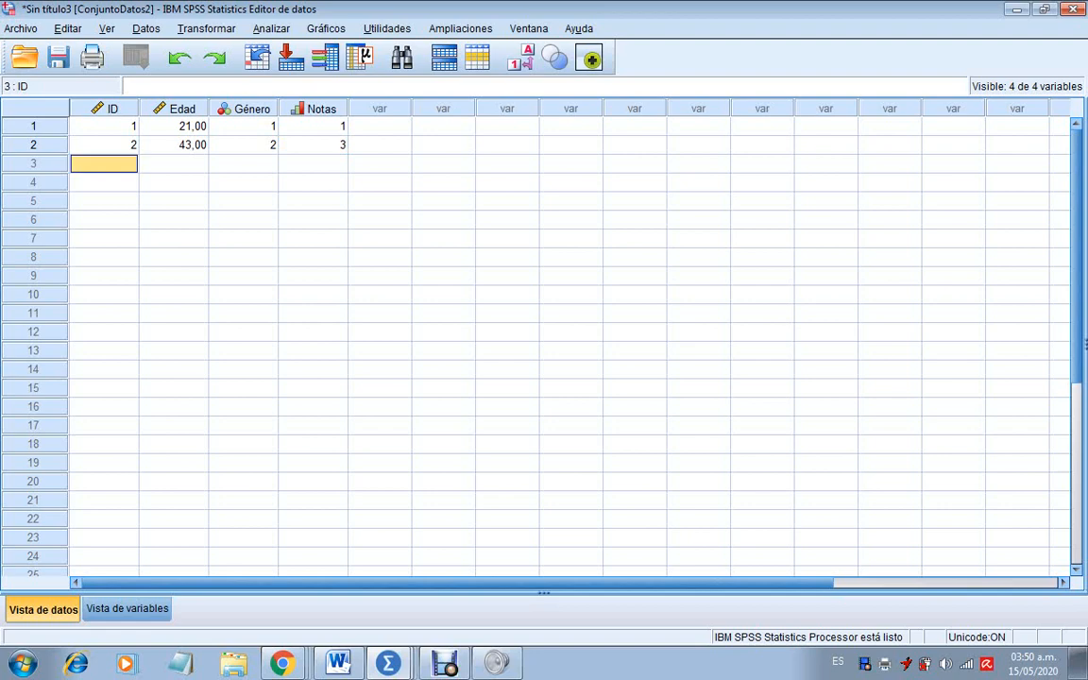
Enter the third case with ID 10, Edad 32, Género 1 and Notas 2, and switch to the variable view
type("10")
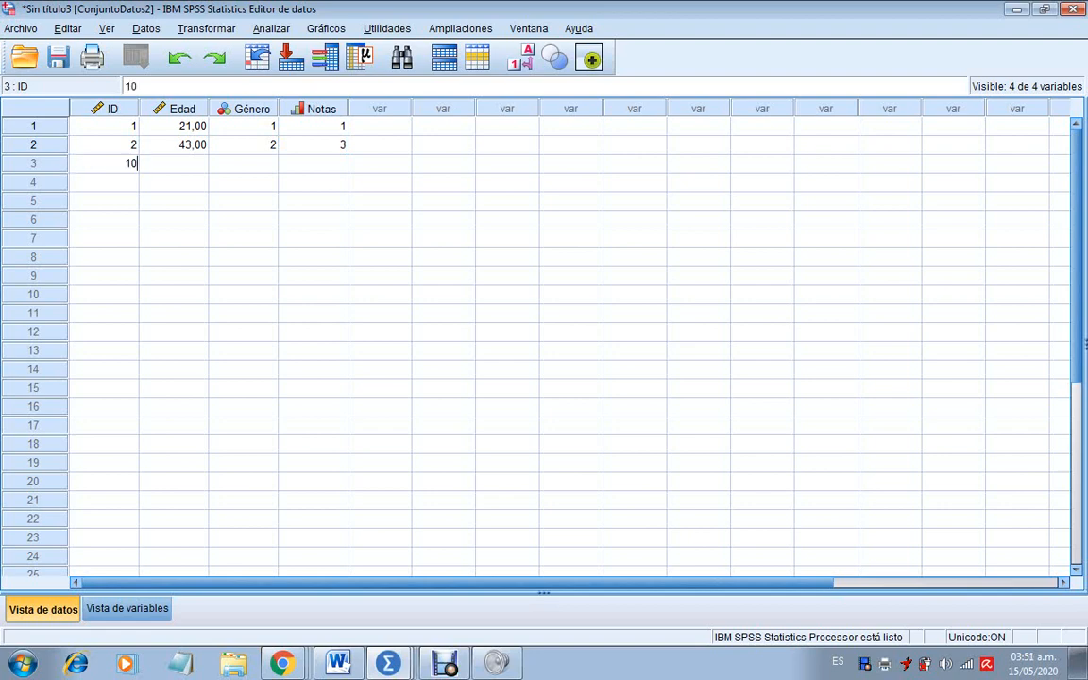
key("Tab")
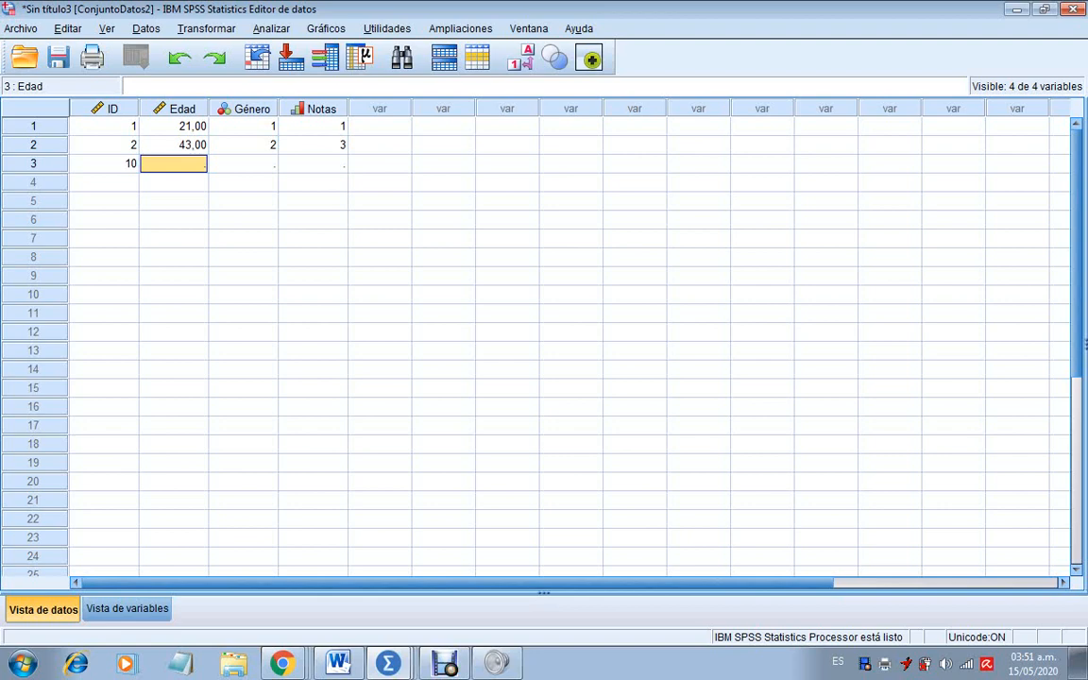
type("32")
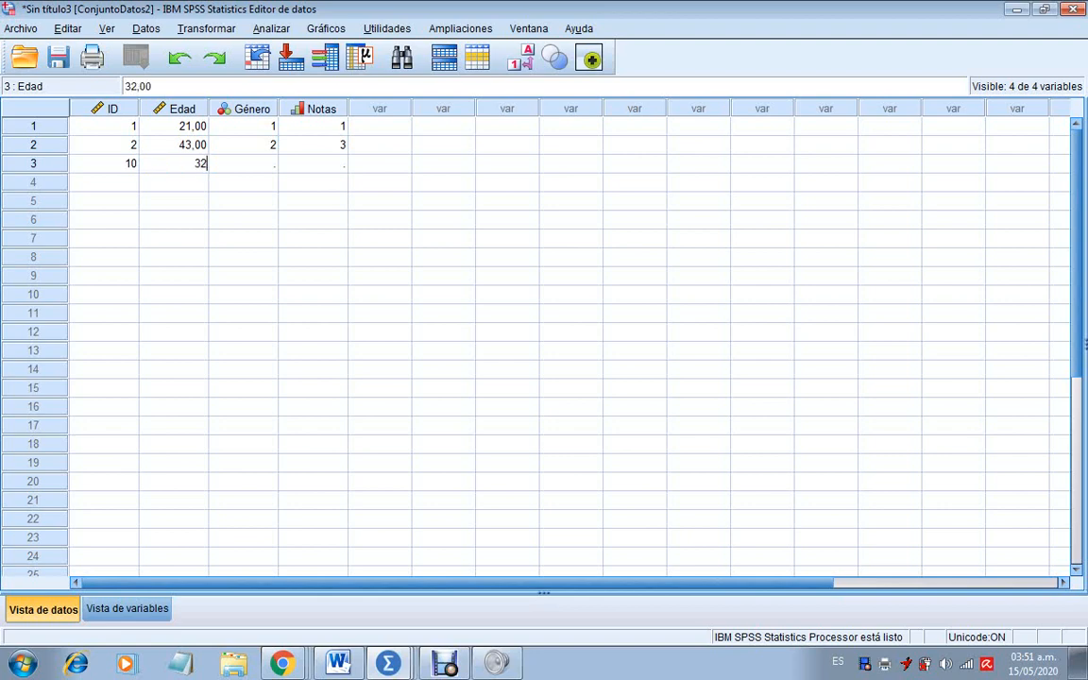
key("Tab")
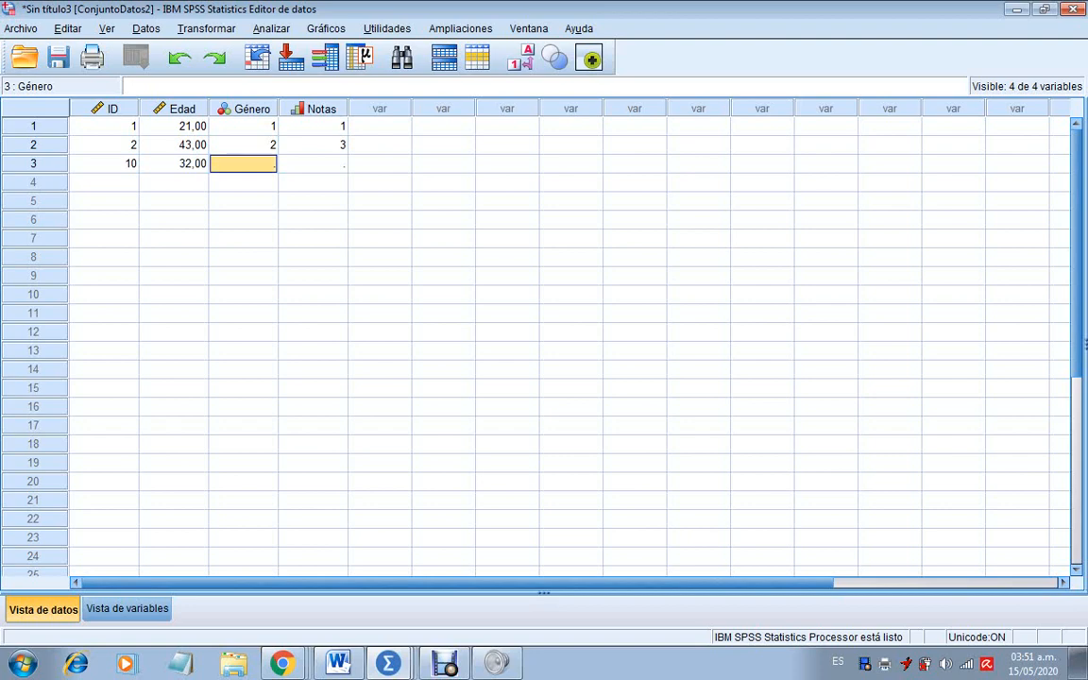
type("1")
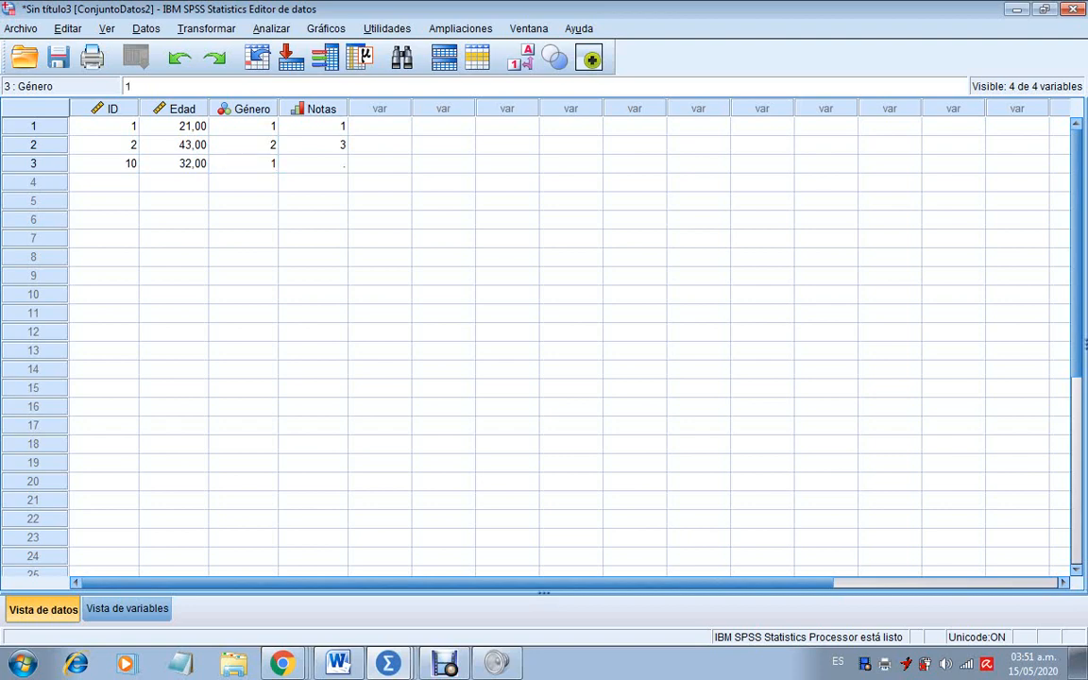
key("Tab")
type("2")
left_click(379, 201)
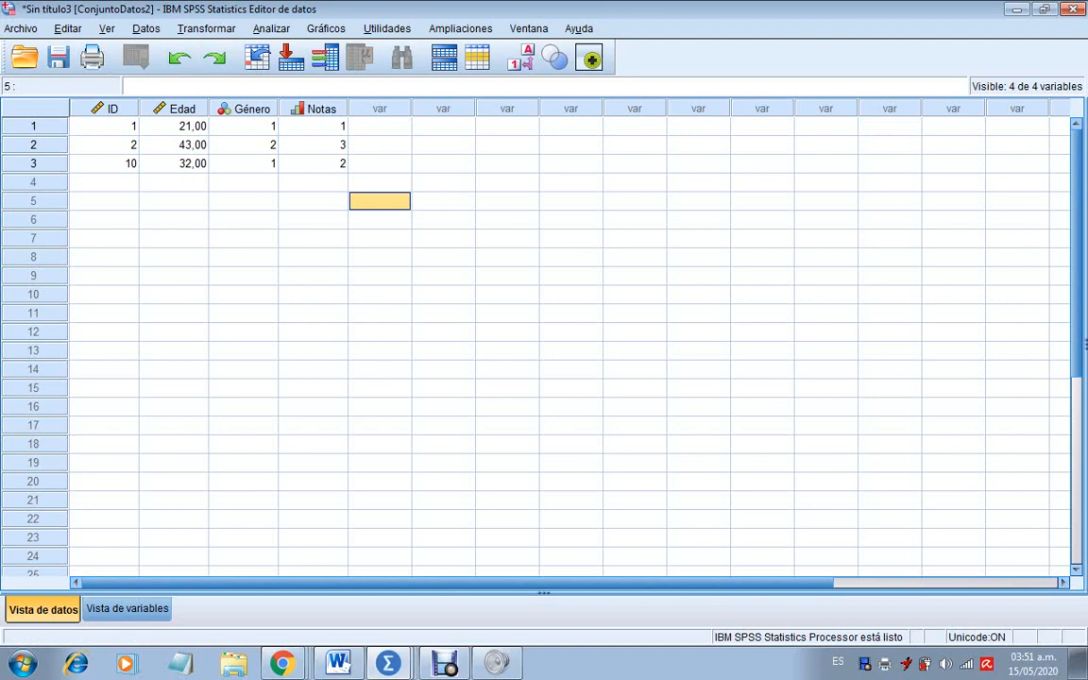
left_click(126, 609)
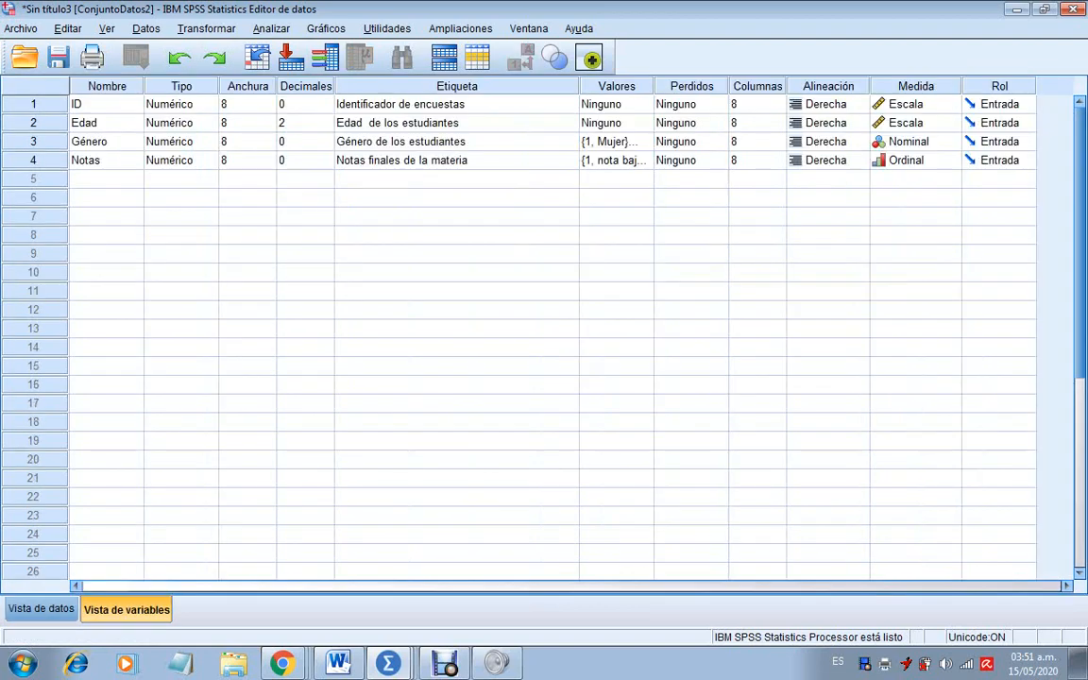